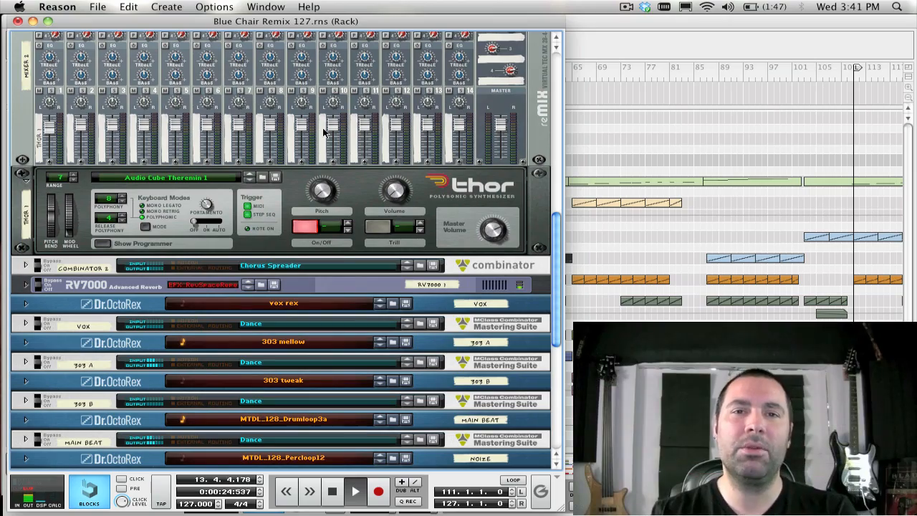
# Look over the remix song's rack of mixers, combinators and loop players, and its full sequencer arrangement.
pyautogui.scroll(10, 323, 131)
pyautogui.scroll(3, 323, 131)
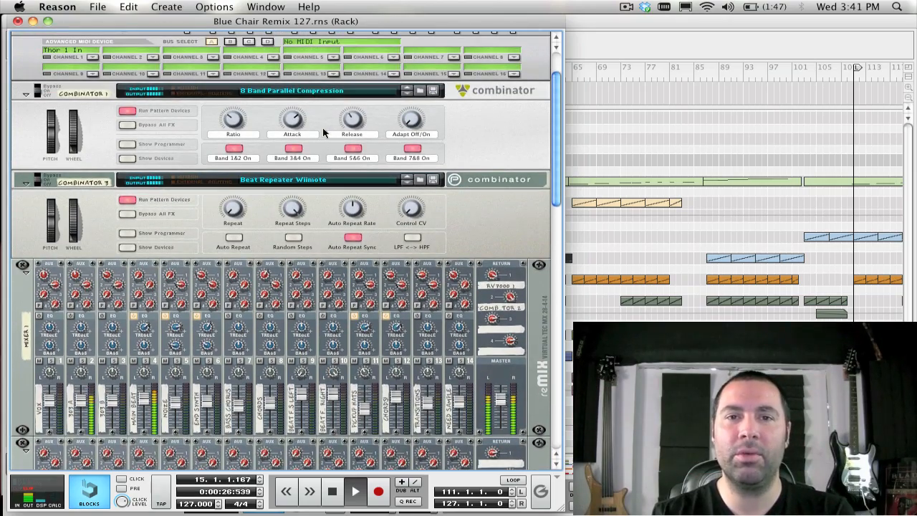
pyautogui.scroll(3, 323, 131)
pyautogui.scroll(-15, 323, 131)
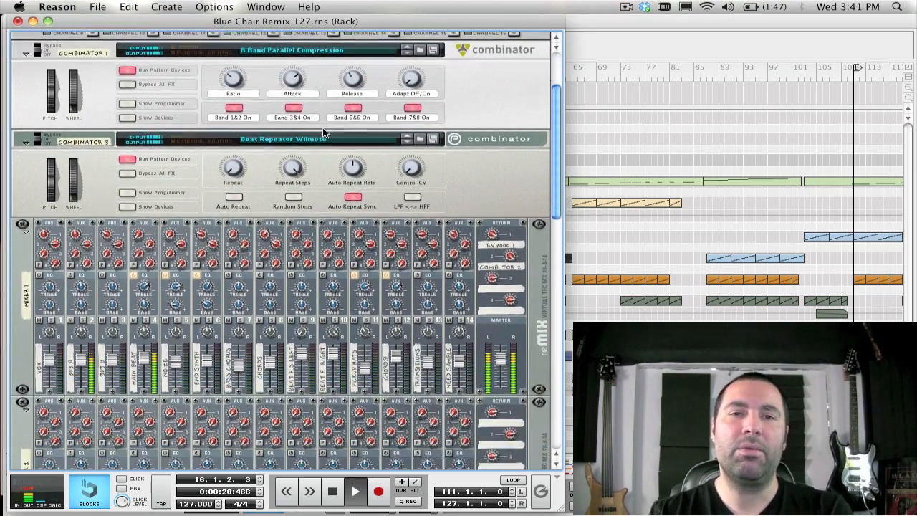
pyautogui.press('super+2')
pyautogui.scroll(-5, 323, 133)
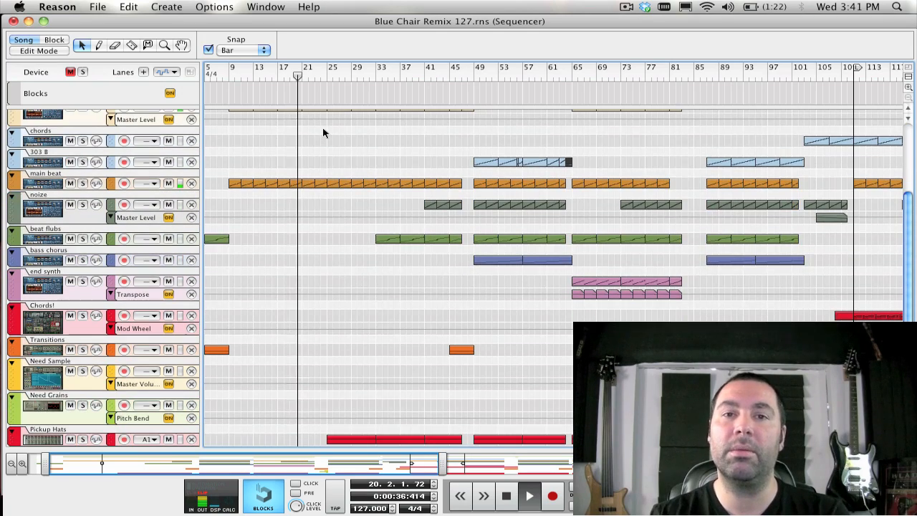
pyautogui.scroll(-6, 324, 133)
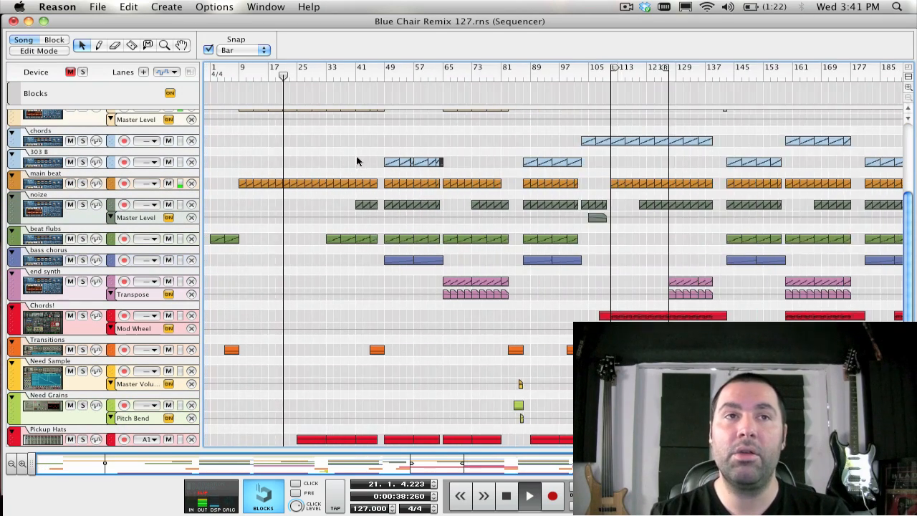
pyautogui.scroll(-4, 356, 161)
pyautogui.scroll(3, 356, 160)
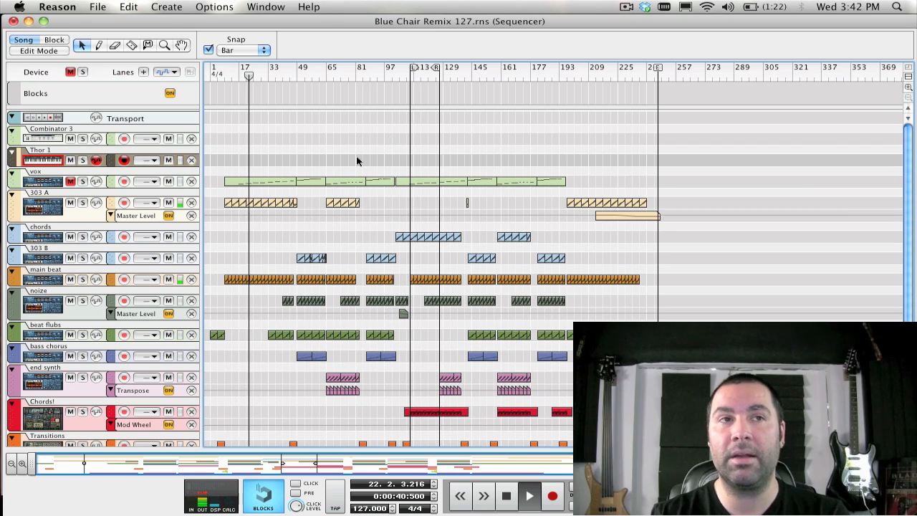
pyautogui.scroll(-4, 357, 159)
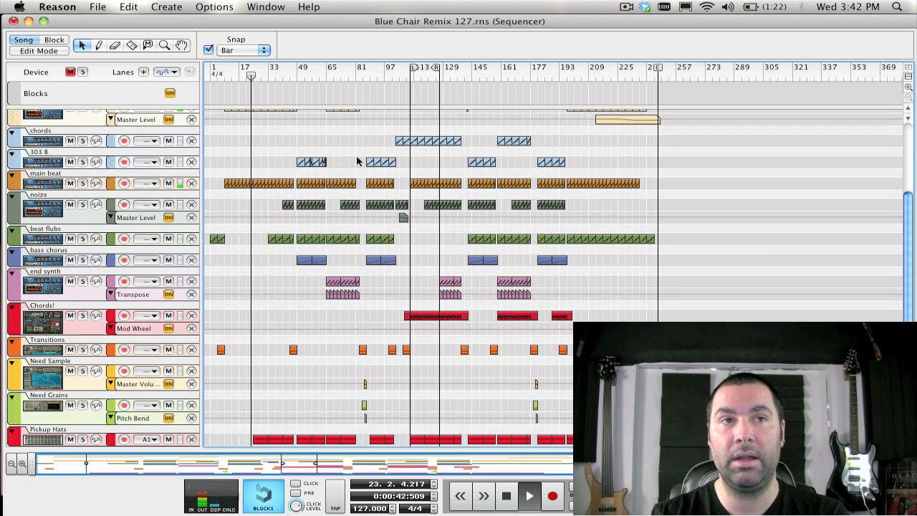
pyautogui.scroll(4, 356, 160)
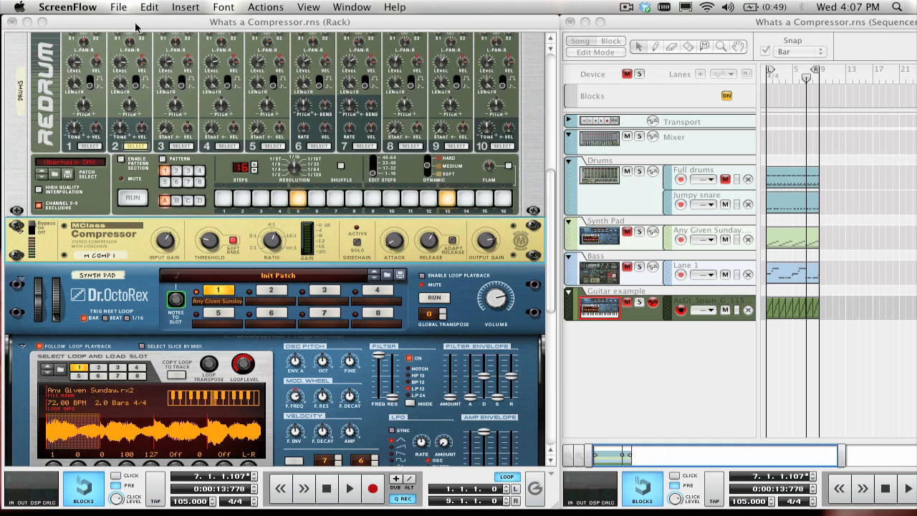
# Switch on the M COMP 1 MClass Compressor below the Redrum to hear it act on the drums.
pyautogui.click(136, 26)
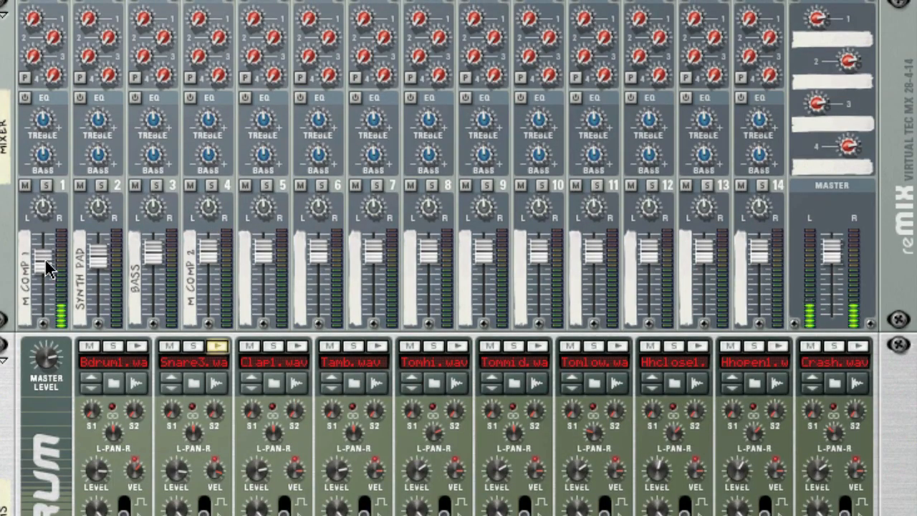
pyautogui.scroll(-10, 244, 257)
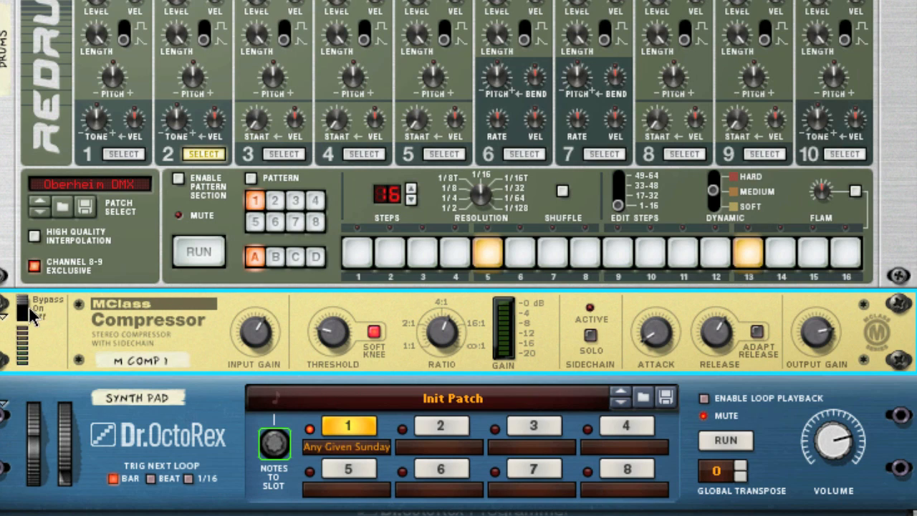
pyautogui.click(24, 313)
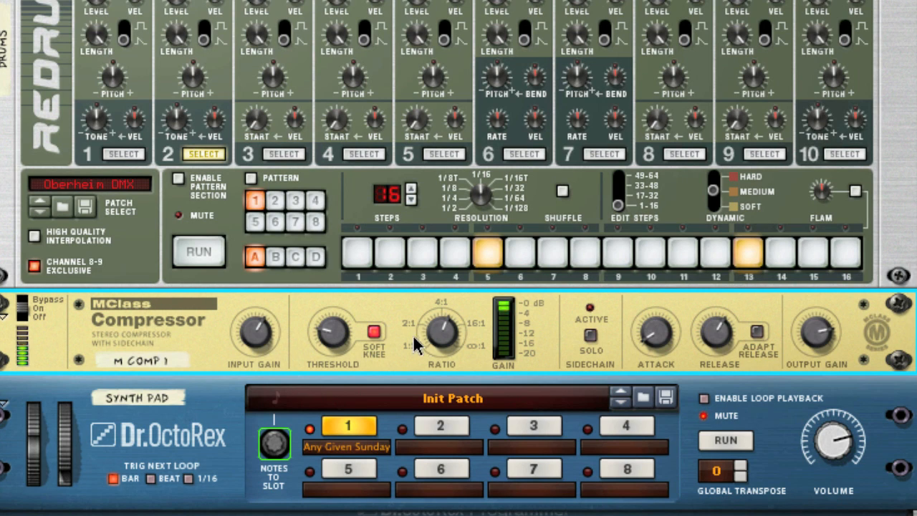
pyautogui.moveTo(443, 338)
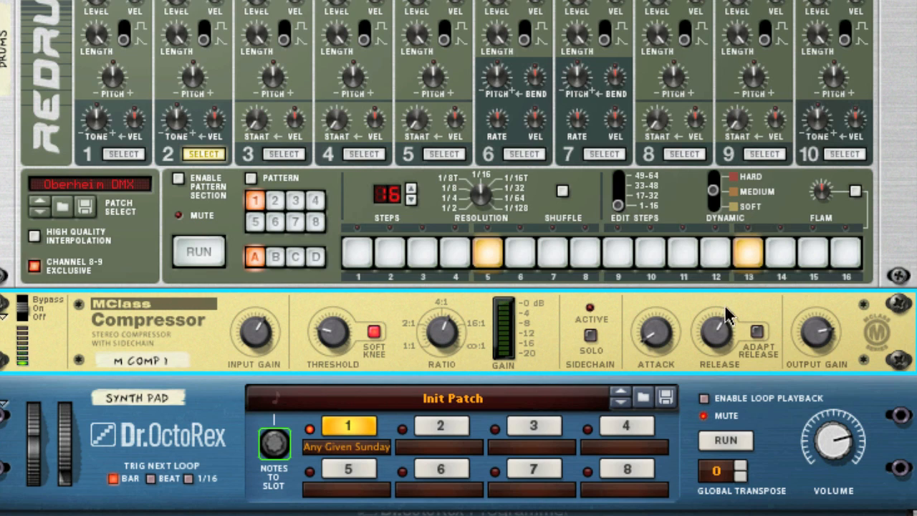
pyautogui.moveTo(816, 347)
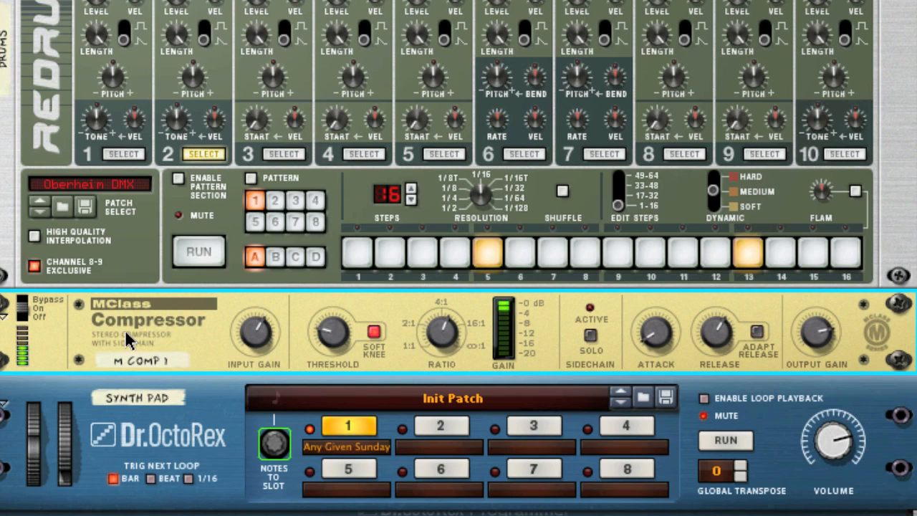
pyautogui.moveTo(259, 340); pyautogui.dragTo(260, 336)
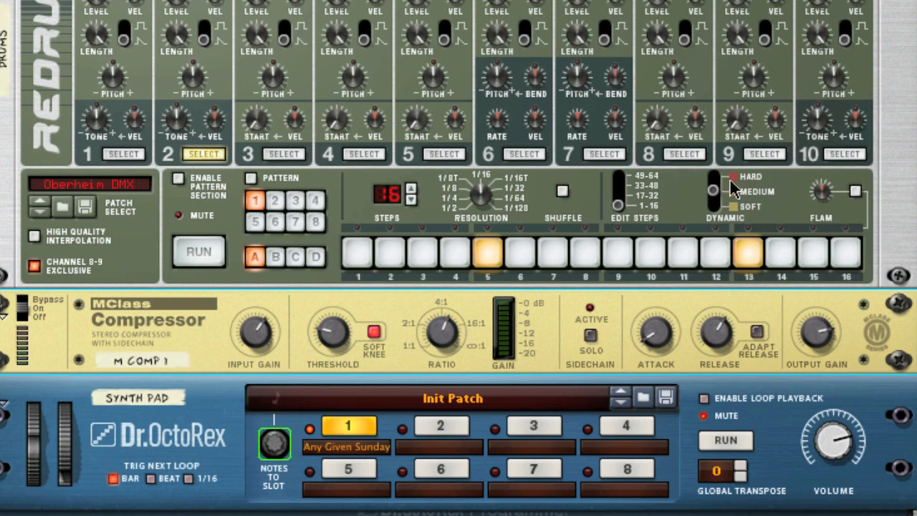
# Compare the guitar loop with the M COMP 2 compressor bypassed and on, leave it on, and stop playback.
pyautogui.scroll(-10, 594, 238)
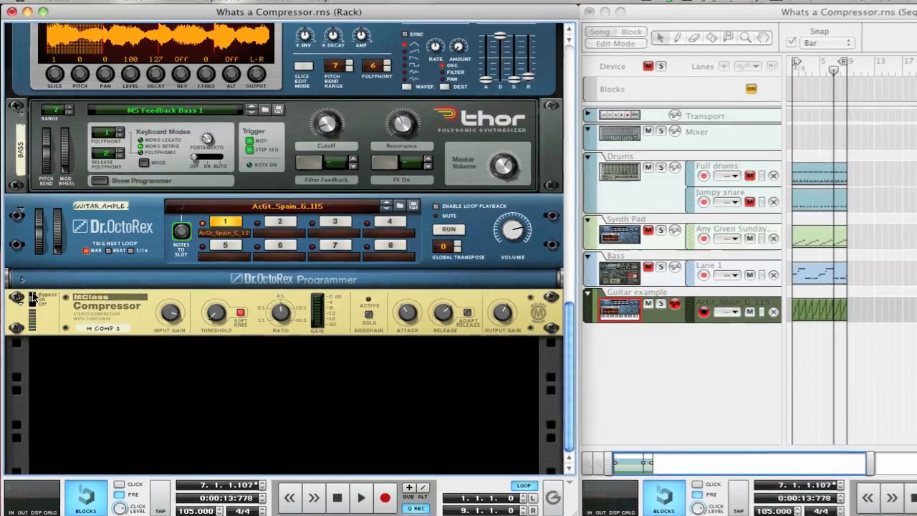
pyautogui.click(31, 293)
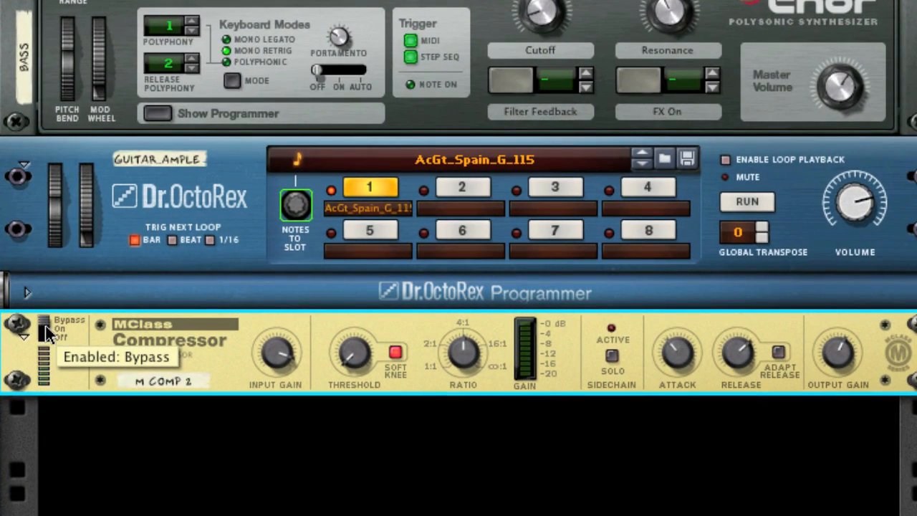
pyautogui.click(45, 329)
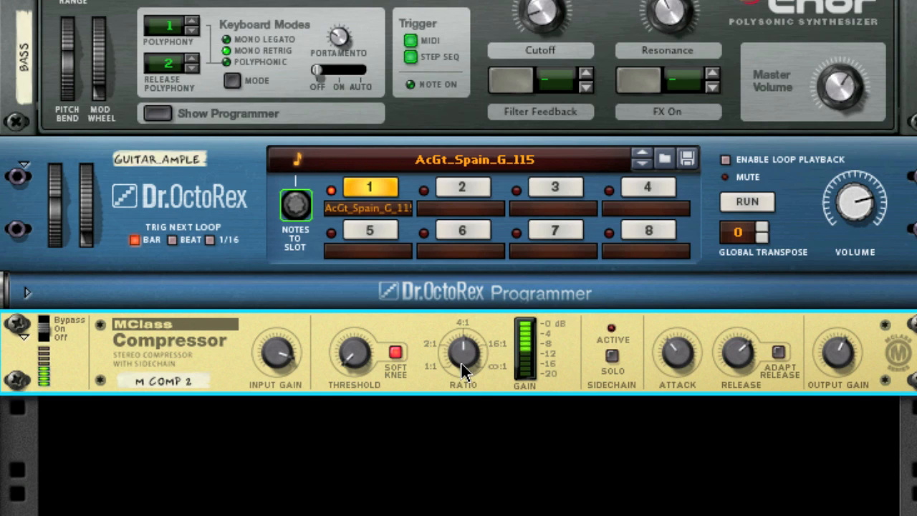
pyautogui.click(45, 327)
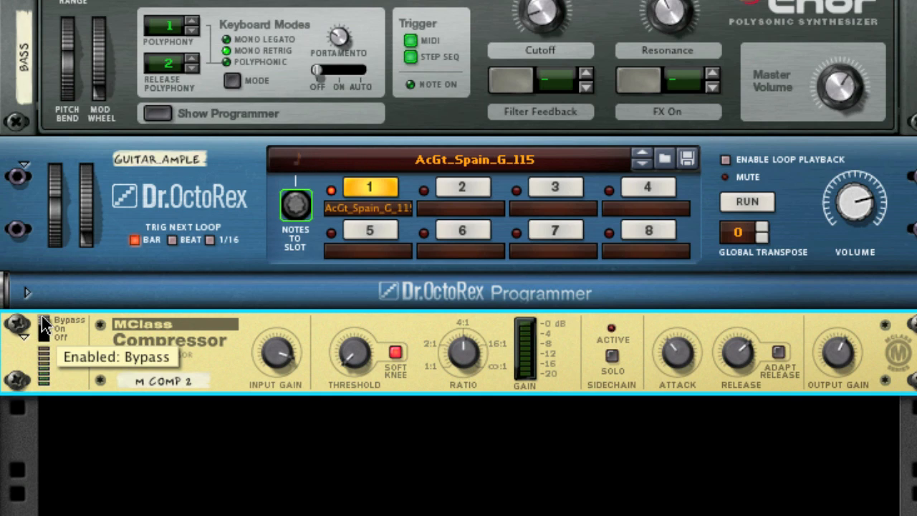
pyautogui.click(45, 329)
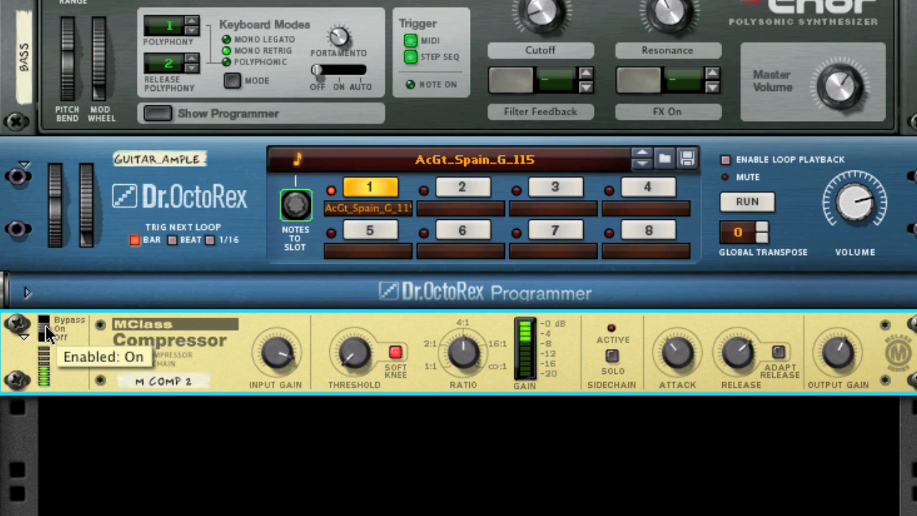
pyautogui.press('space')
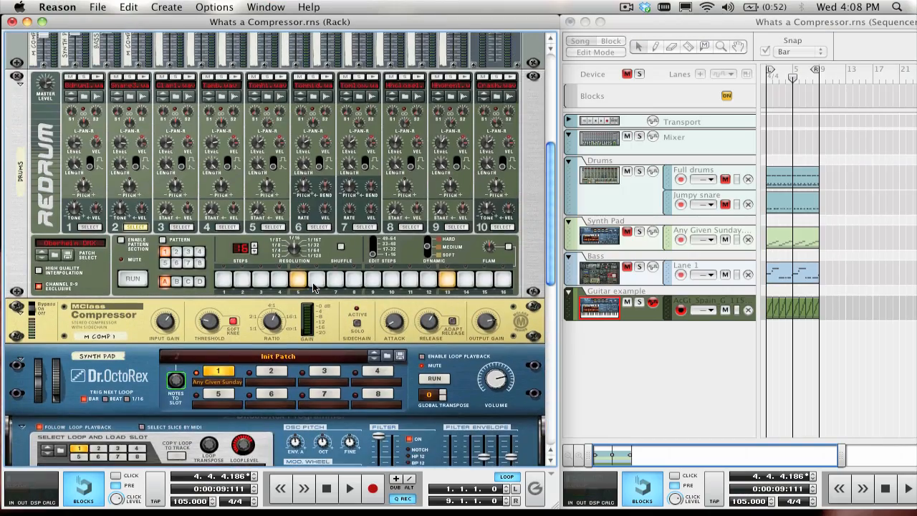
# Unmute the Full drums lane and the Synth Pad and Bass tracks, and play the loop from its start.
pyautogui.scroll(5, 313, 286)
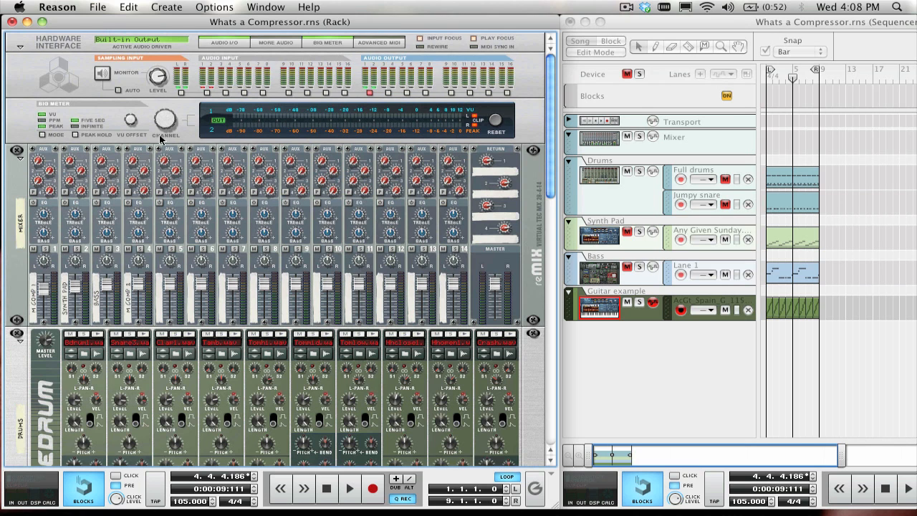
pyautogui.scroll(-2, 255, 179)
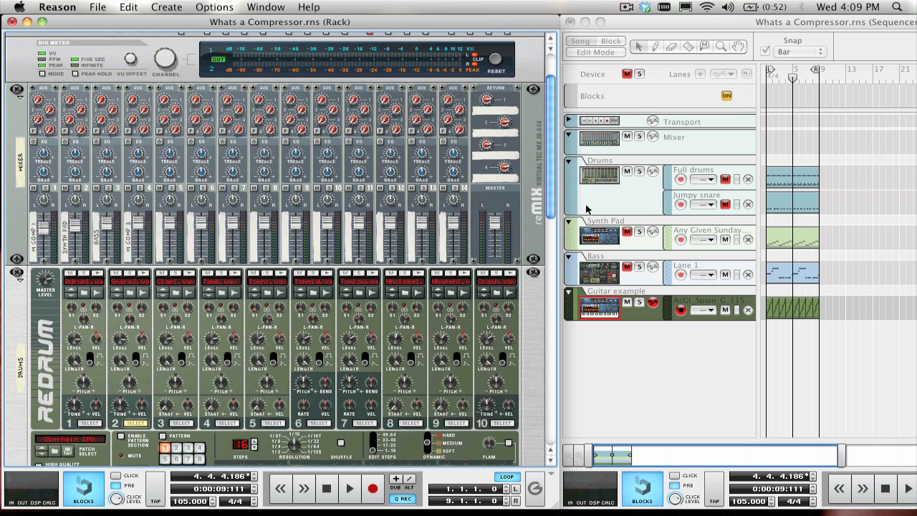
pyautogui.click(635, 205)
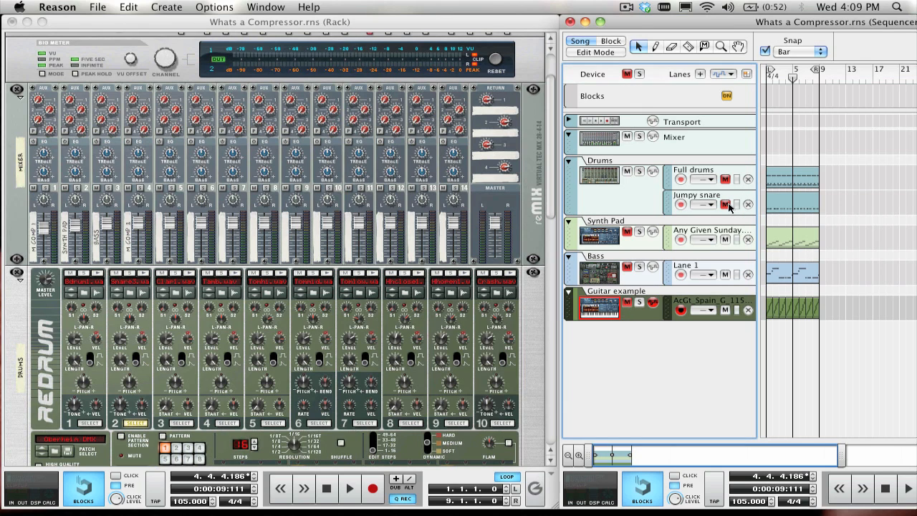
pyautogui.click(726, 180)
pyautogui.click(630, 232)
pyautogui.click(628, 267)
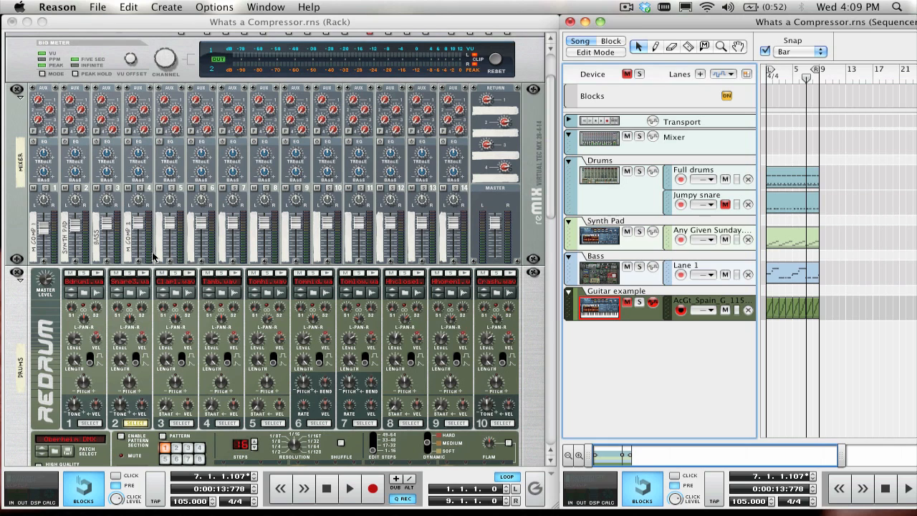
pyautogui.hotkey('shift', 'Return')
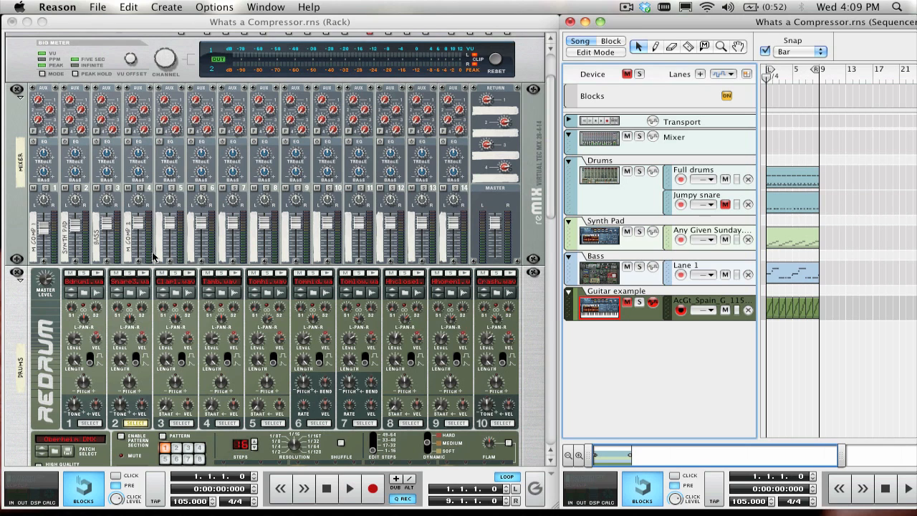
pyautogui.press('space')
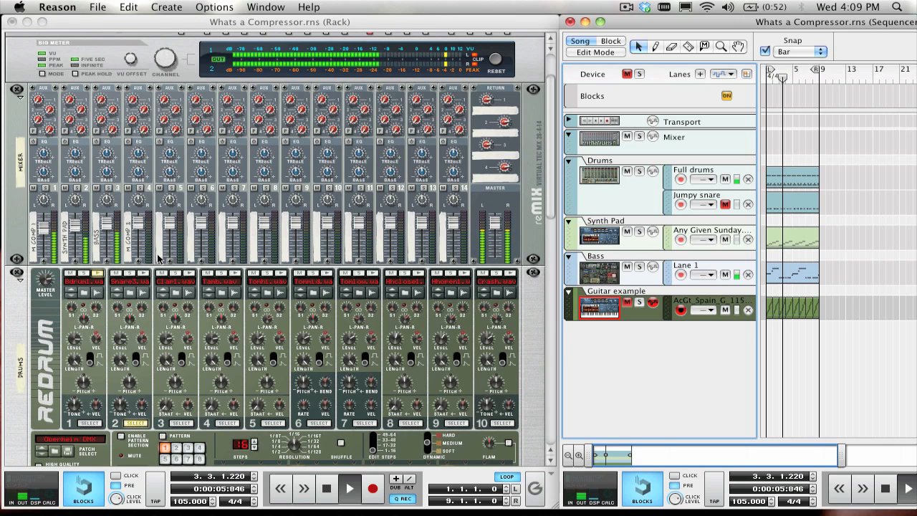
# Add an MClass Mastering Suite Combi directly below the hardware interface.
pyautogui.scroll(3, 159, 259)
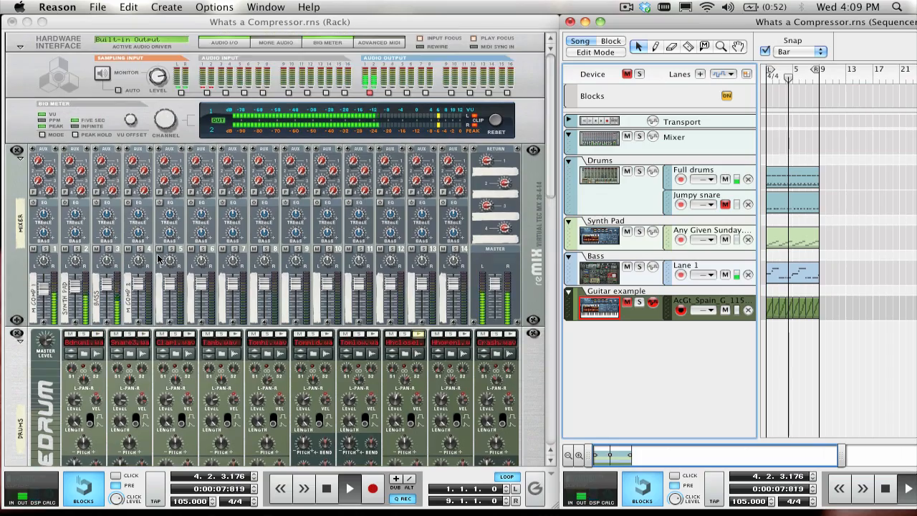
pyautogui.click(67, 59)
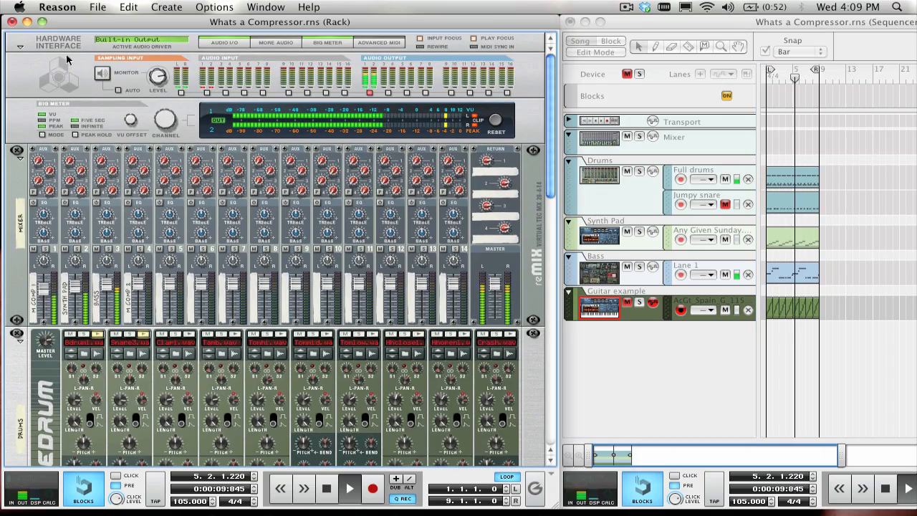
pyautogui.click(166, 6)
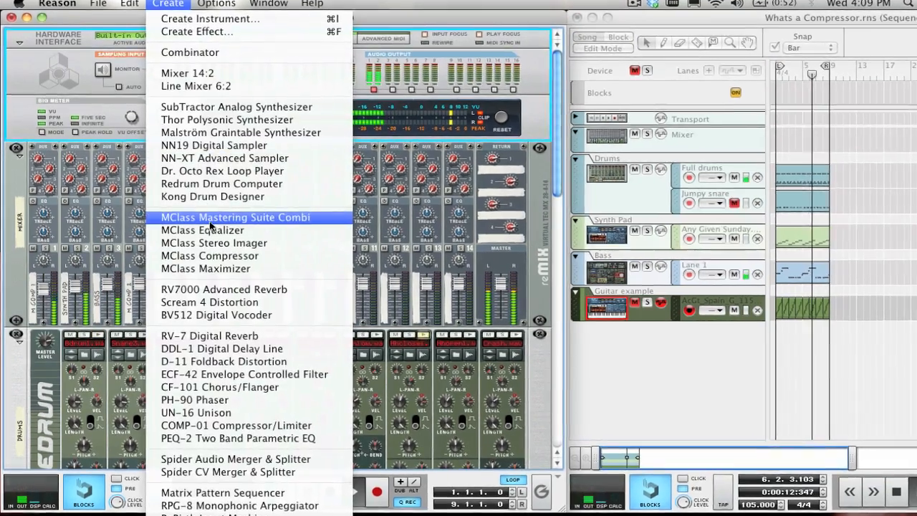
pyautogui.click(215, 218)
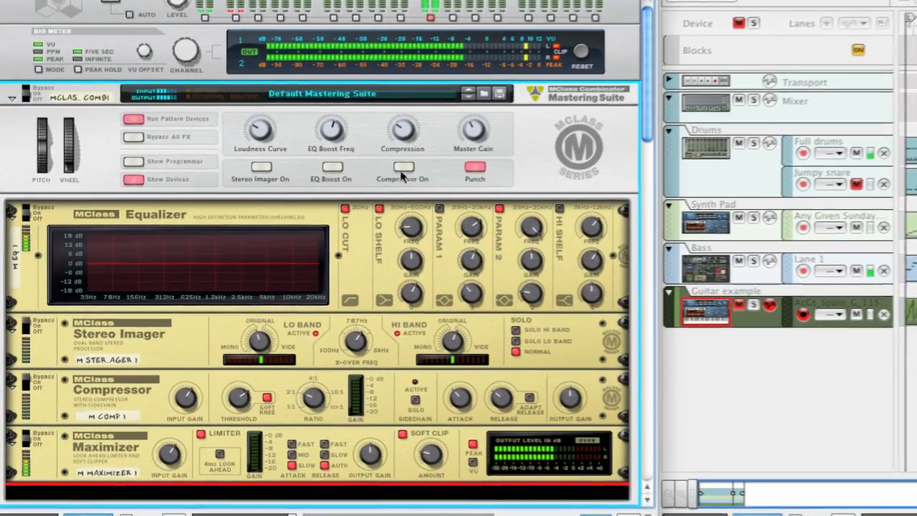
# Raise the mastering suite's Compression rotary and enable its Compressor On switch.
pyautogui.moveTo(402, 129)
pyautogui.mouseDown()
pyautogui.moveTo(401, 100)
pyautogui.moveTo(403, 126)
pyautogui.moveTo(397, 112)
pyautogui.mouseUp()
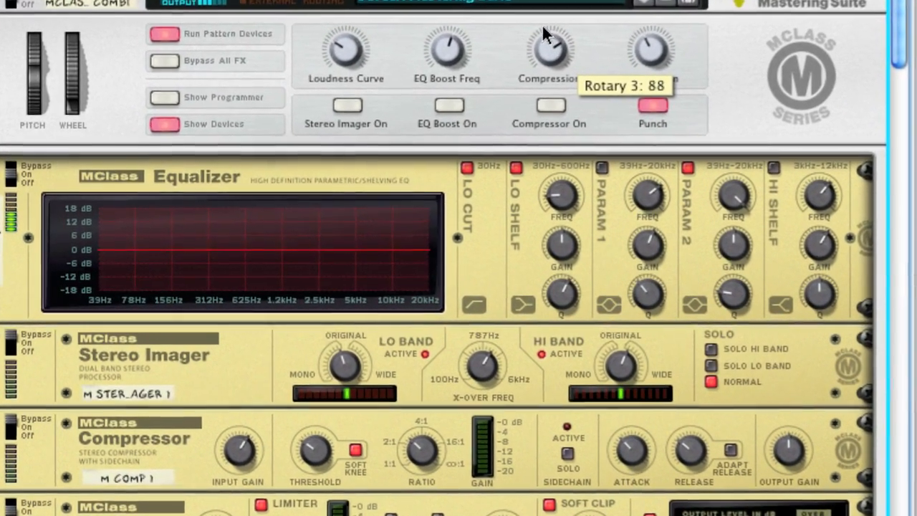
pyautogui.moveTo(542, 28); pyautogui.dragTo(571, 39)
pyautogui.click(555, 105)
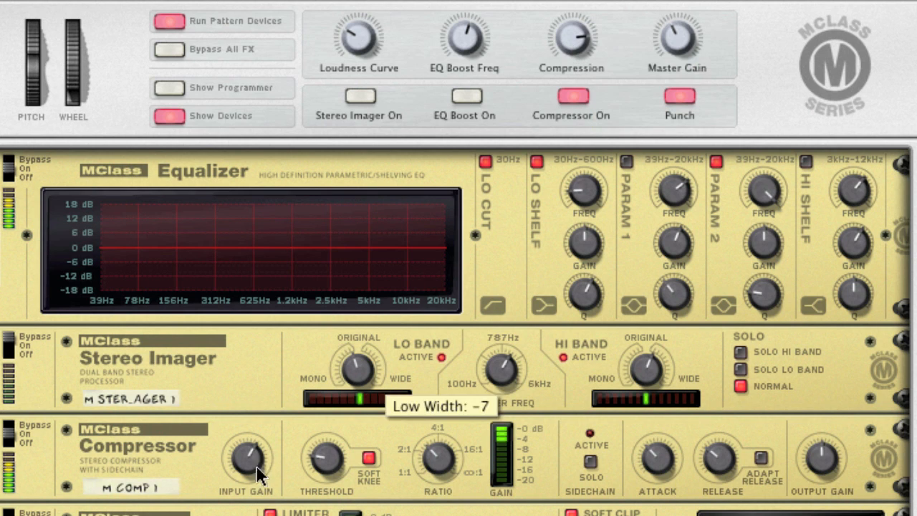
# Set the mastering suite compressor's ratio to about 4:1 and lower its threshold to -30.0 dB.
pyautogui.moveTo(440, 462); pyautogui.dragTo(442, 449)
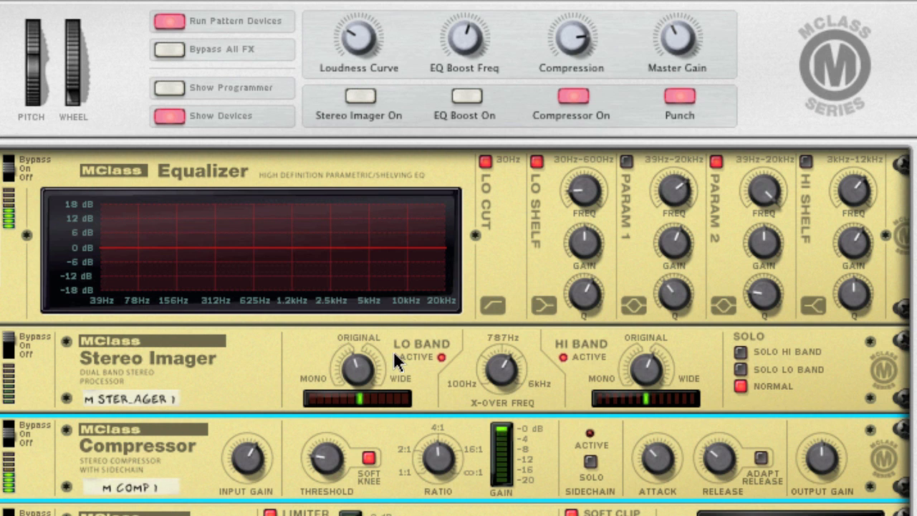
pyautogui.scroll(-5, 393, 352)
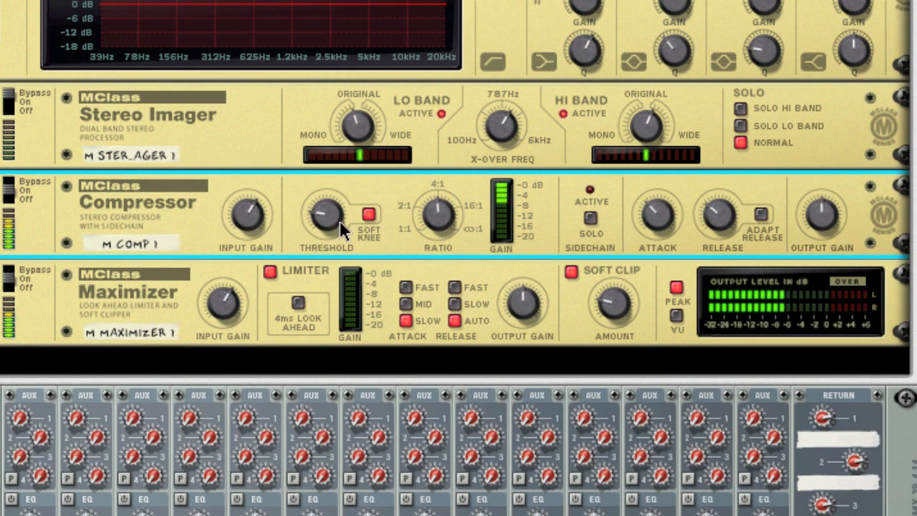
pyautogui.moveTo(329, 222); pyautogui.dragTo(327, 224)
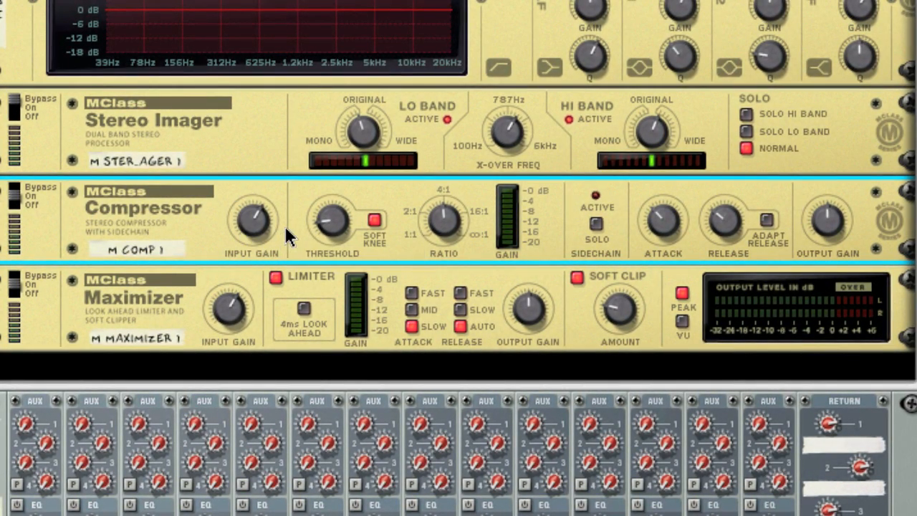
pyautogui.moveTo(336, 231)
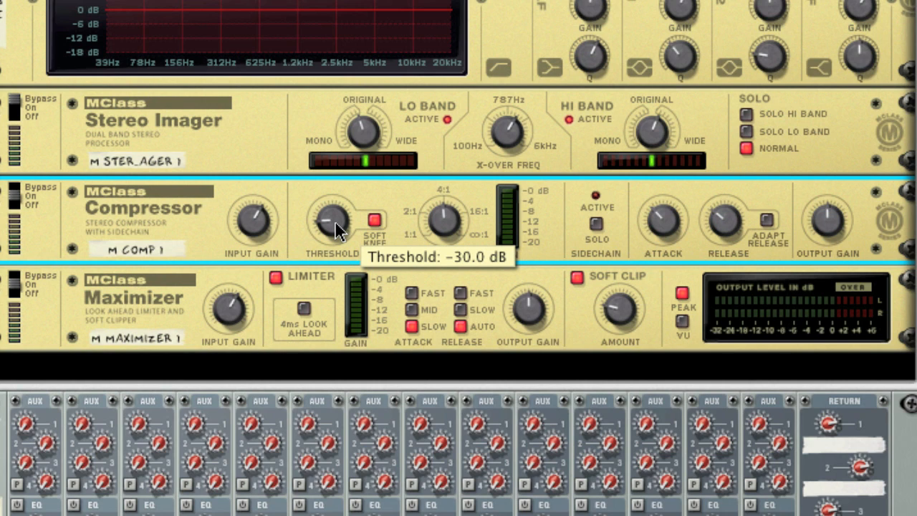
# Lower the mastering compressor's threshold to -31.2 dB and raise its ratio slightly to about 4:1.
pyautogui.moveTo(335, 221)
pyautogui.mouseDown()
pyautogui.moveTo(334, 190)
pyautogui.moveTo(334, 231)
pyautogui.mouseUp()
pyautogui.moveTo(441, 226)
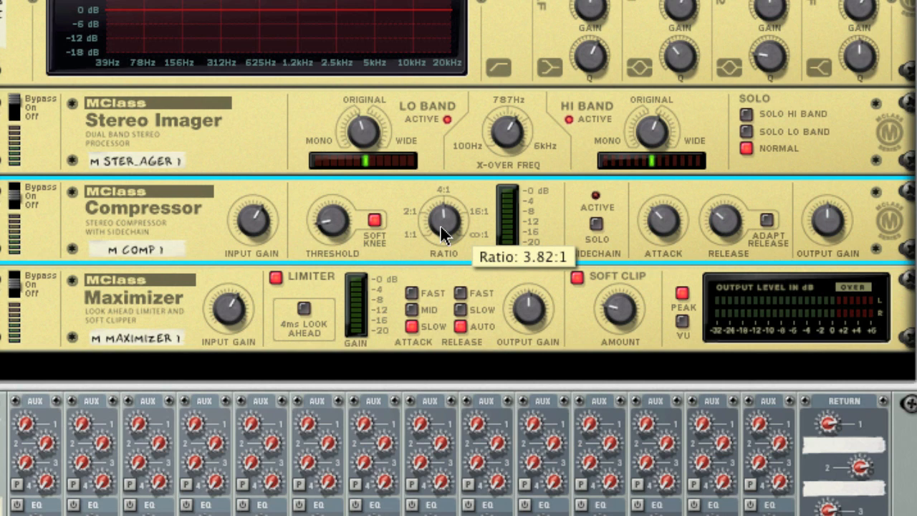
pyautogui.moveTo(445, 226); pyautogui.dragTo(444, 223)
# Raise the mastering compressor's threshold well above its current setting and lower its ratio to 1.65:1.
pyautogui.moveTo(337, 238)
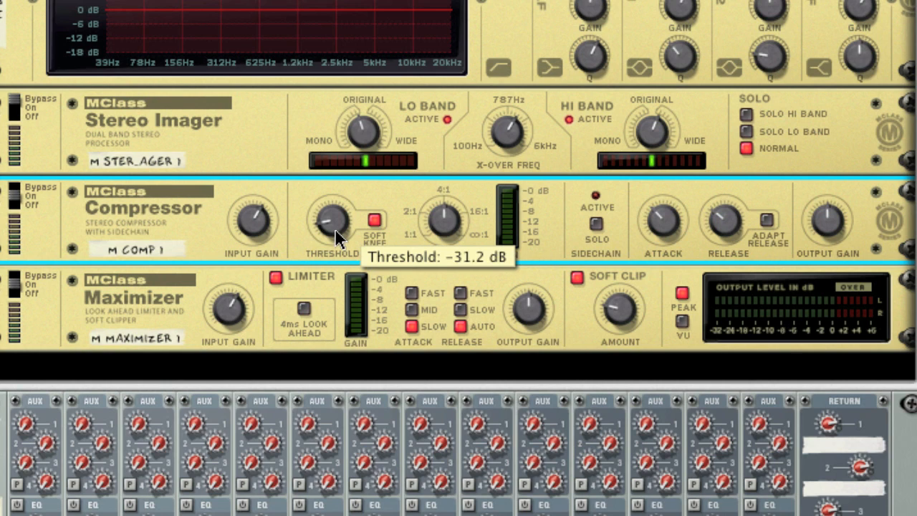
pyautogui.moveTo(336, 227); pyautogui.dragTo(337, 219)
pyautogui.moveTo(442, 227)
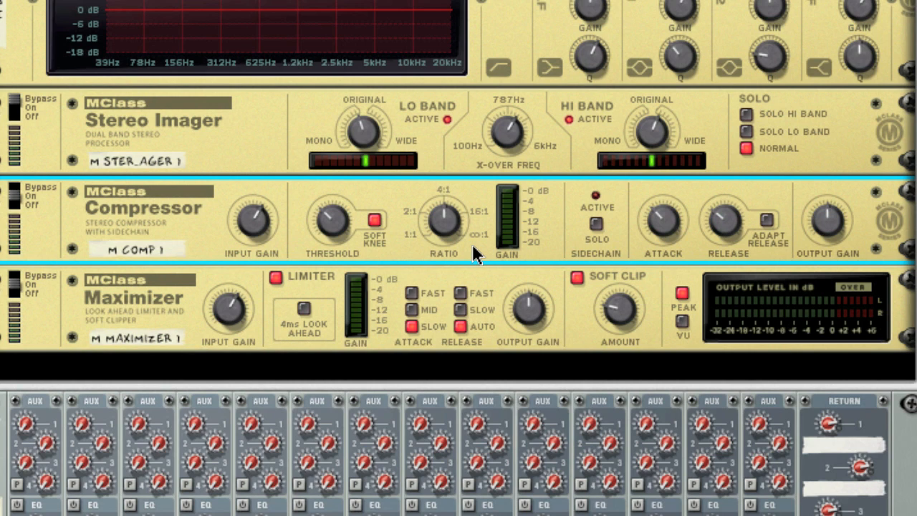
pyautogui.moveTo(347, 228); pyautogui.dragTo(352, 190)
pyautogui.moveTo(440, 216); pyautogui.dragTo(442, 231)
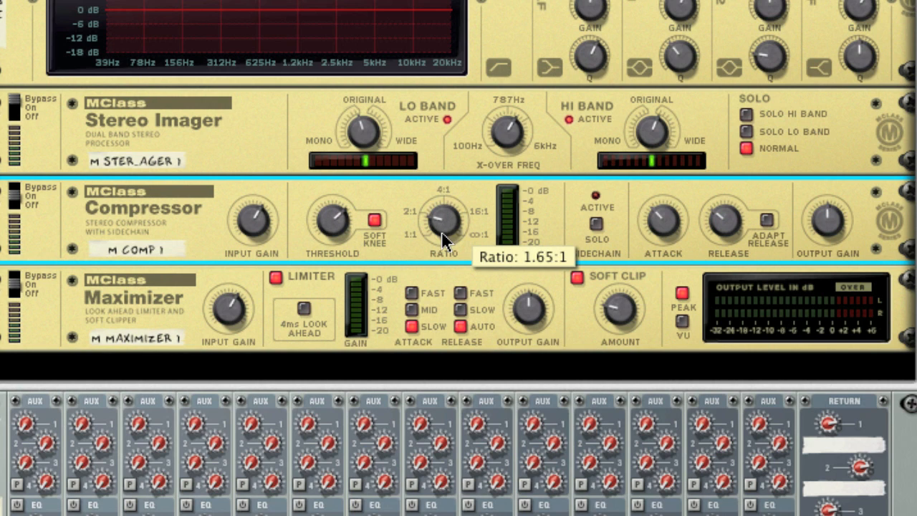
# Play the loop while lowering the mastering compressor's threshold and raising its ratio to about 4:1.
pyautogui.press('space')
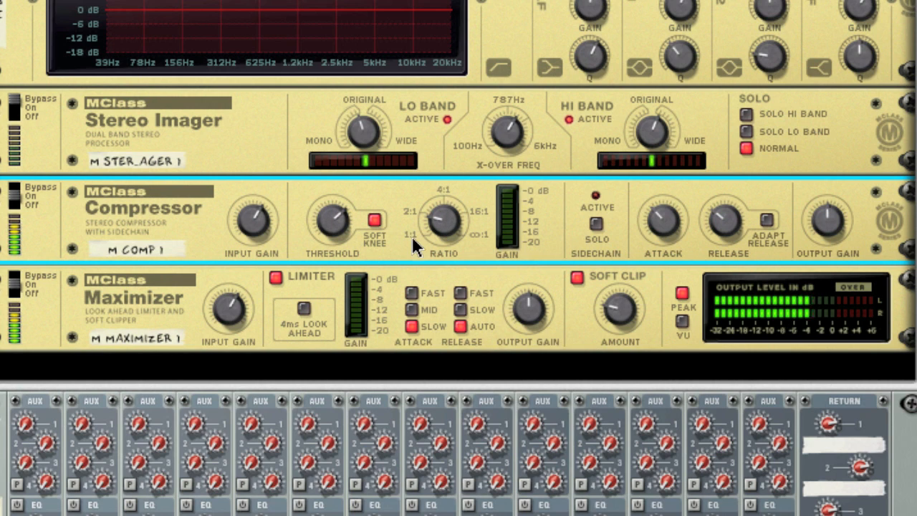
pyautogui.moveTo(332, 225)
pyautogui.moveTo(332, 222); pyautogui.dragTo(339, 258)
pyautogui.moveTo(439, 223); pyautogui.dragTo(440, 202)
# Compare Soft Knee off and on while raising the ratio above 4:1 and setting the threshold to -25.5 dB.
pyautogui.click(375, 220)
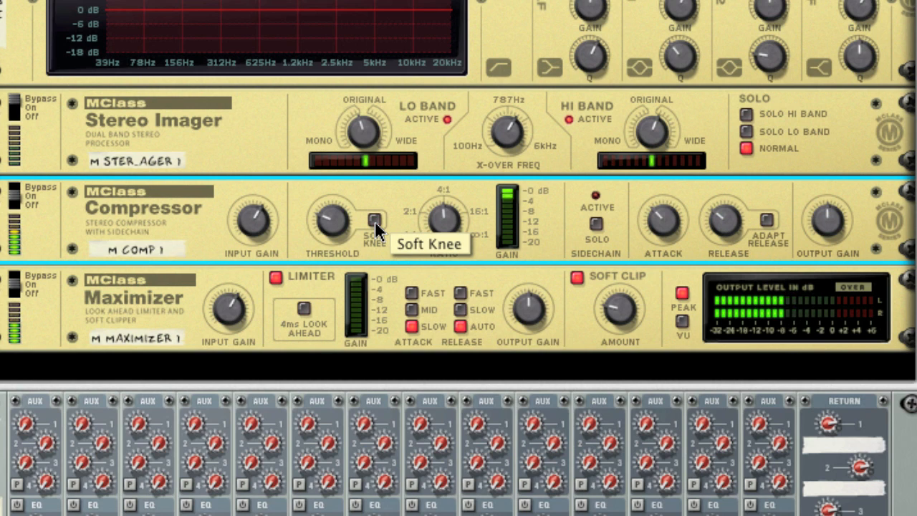
pyautogui.click(375, 221)
pyautogui.moveTo(438, 218); pyautogui.dragTo(443, 219)
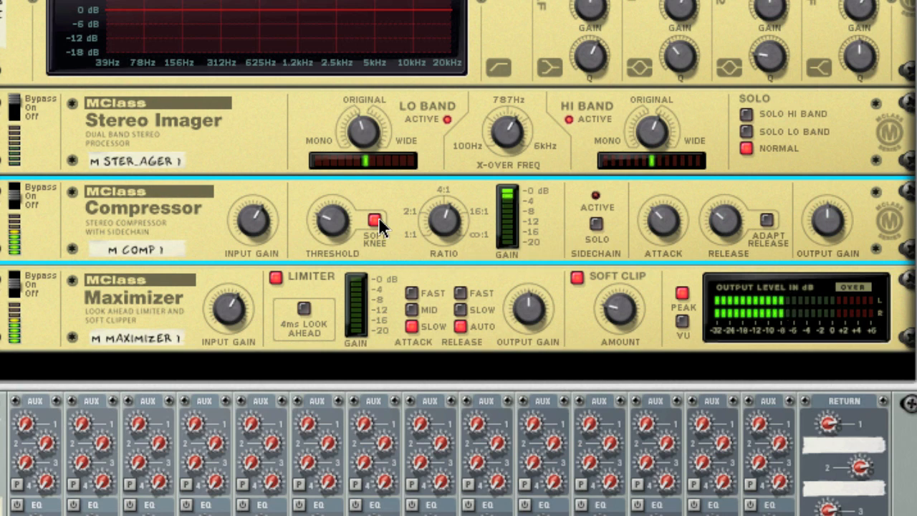
pyautogui.moveTo(334, 223); pyautogui.dragTo(335, 218)
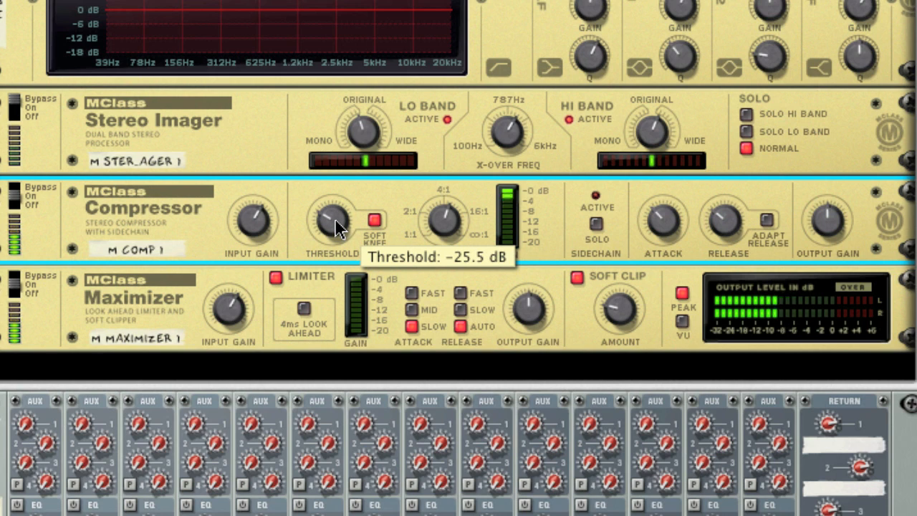
pyautogui.click(373, 220)
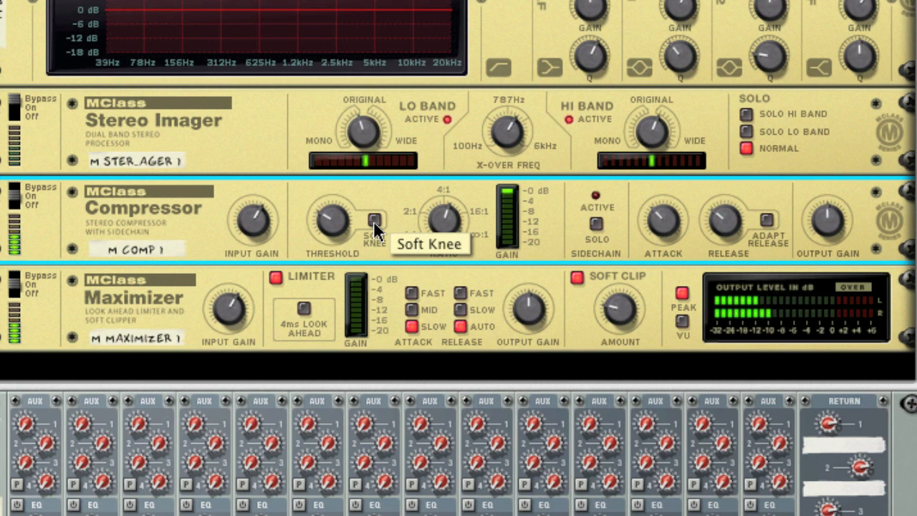
pyautogui.click(373, 221)
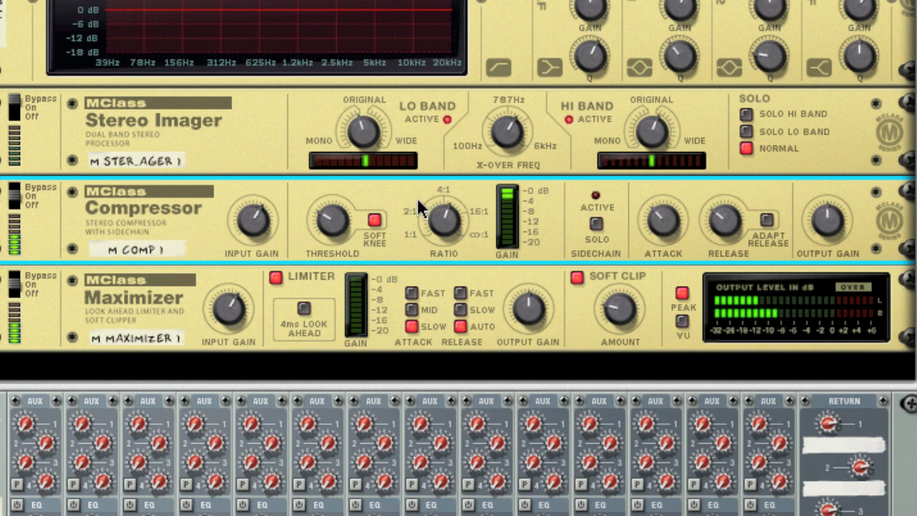
# Disable Soft Knee, lower the ratio to about 4:1, and enable Soft Knee again.
pyautogui.click(379, 220)
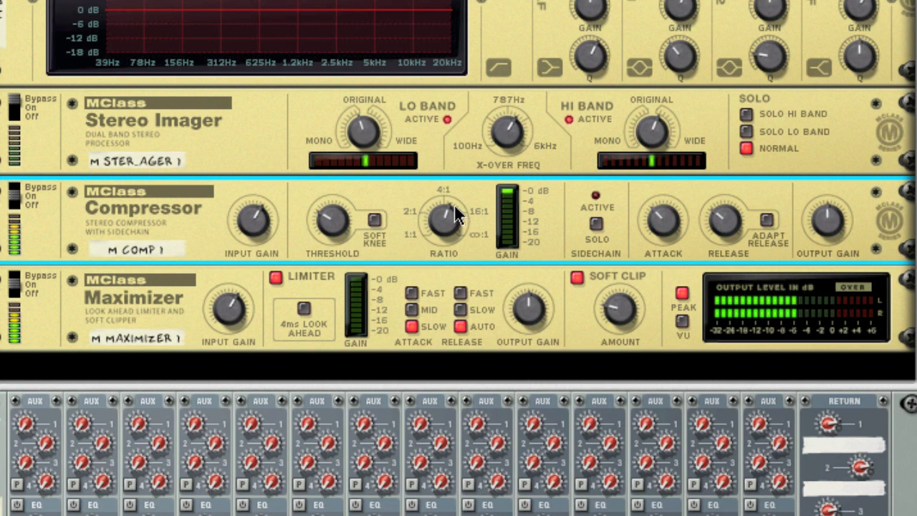
pyautogui.moveTo(456, 224)
pyautogui.moveTo(456, 224); pyautogui.dragTo(446, 224)
pyautogui.click(377, 221)
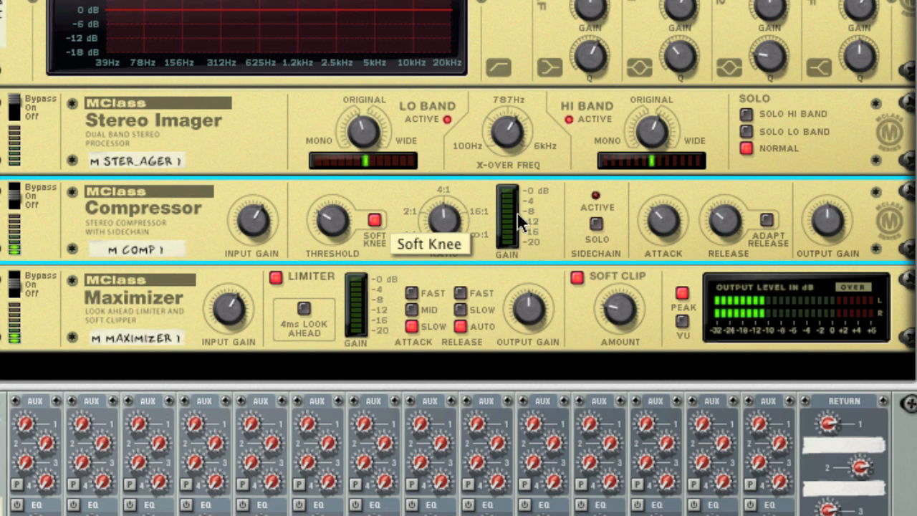
# Audition the mastering compressor's attack at 87 ms and at its shortest setting, and return it to a moderate time.
pyautogui.moveTo(670, 218)
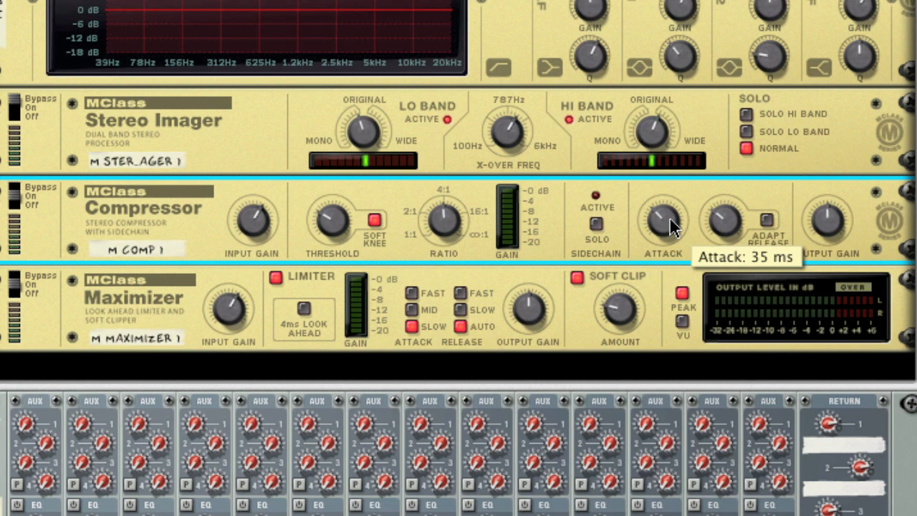
pyautogui.moveTo(669, 217); pyautogui.dragTo(656, 172)
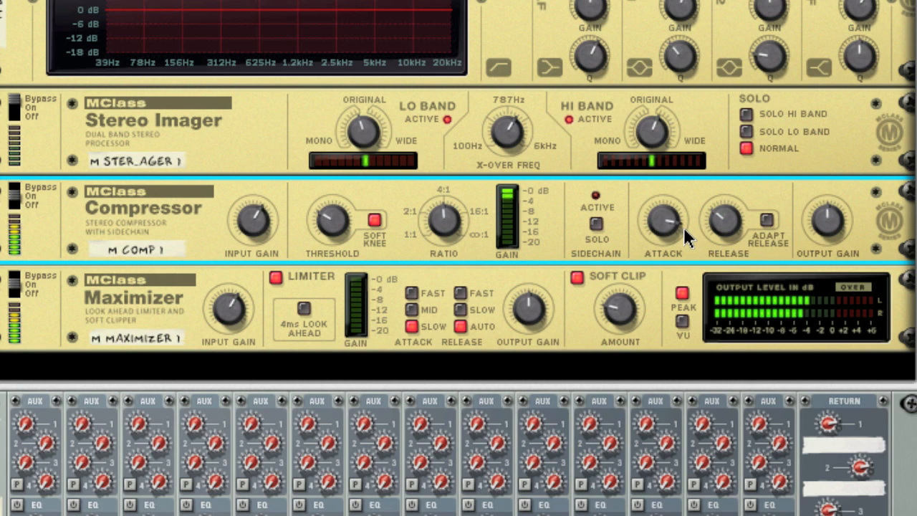
pyautogui.moveTo(677, 230)
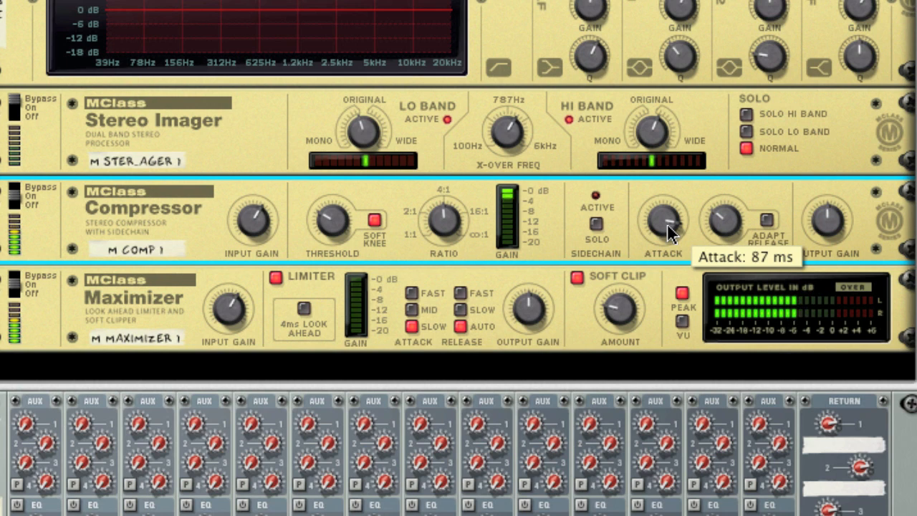
pyautogui.moveTo(667, 224); pyautogui.dragTo(679, 326)
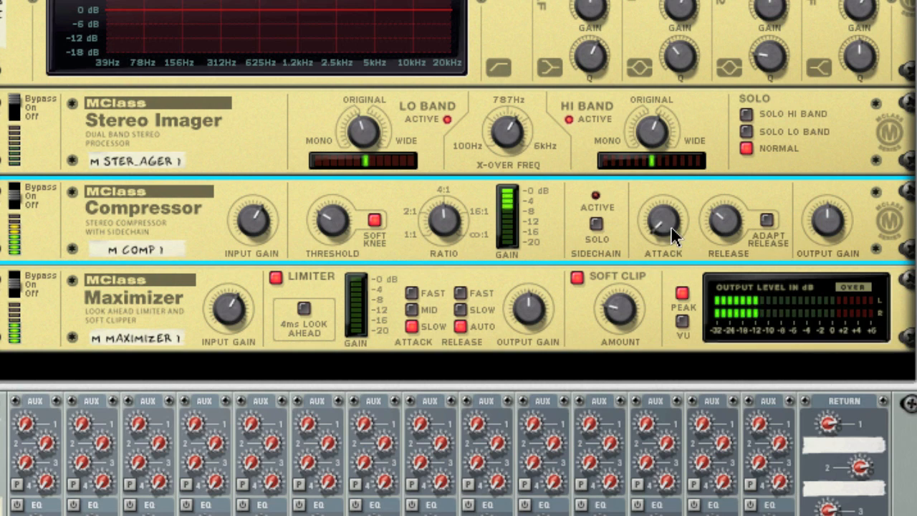
pyautogui.moveTo(669, 216); pyautogui.dragTo(669, 196)
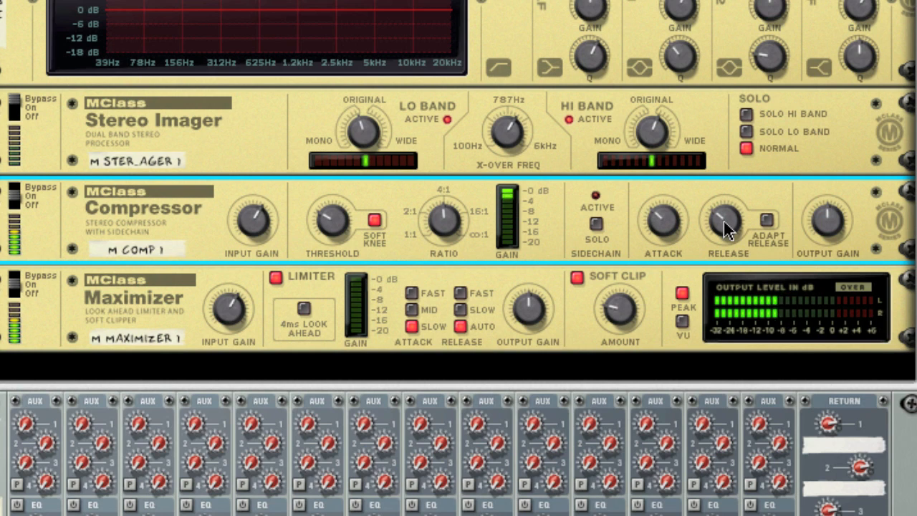
# Try different release times on the mastering compressor, ending on a short one, and set the attack to 27 ms.
pyautogui.moveTo(723, 219); pyautogui.dragTo(724, 174)
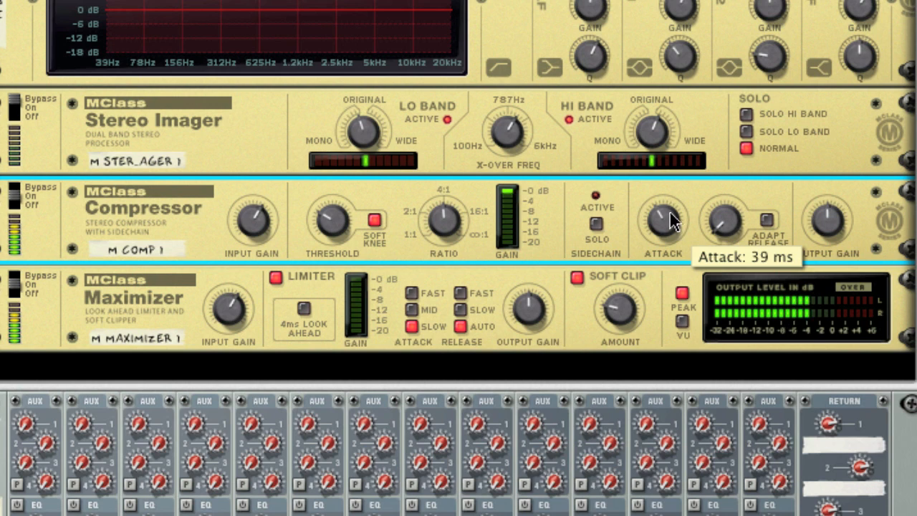
pyautogui.moveTo(666, 221)
pyautogui.mouseDown()
pyautogui.moveTo(666, 240)
pyautogui.moveTo(662, 204)
pyautogui.mouseUp()
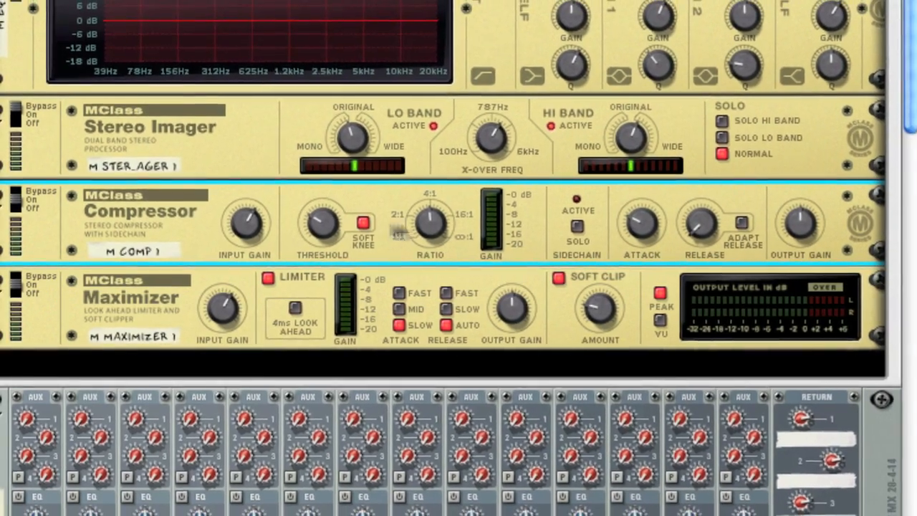
# Lower the threshold, raise the ratio to 19.2:1, and play the loop with the attack set to 33 ms.
pyautogui.moveTo(323, 223)
pyautogui.mouseDown()
pyautogui.moveTo(315, 245)
pyautogui.moveTo(315, 233)
pyautogui.mouseUp()
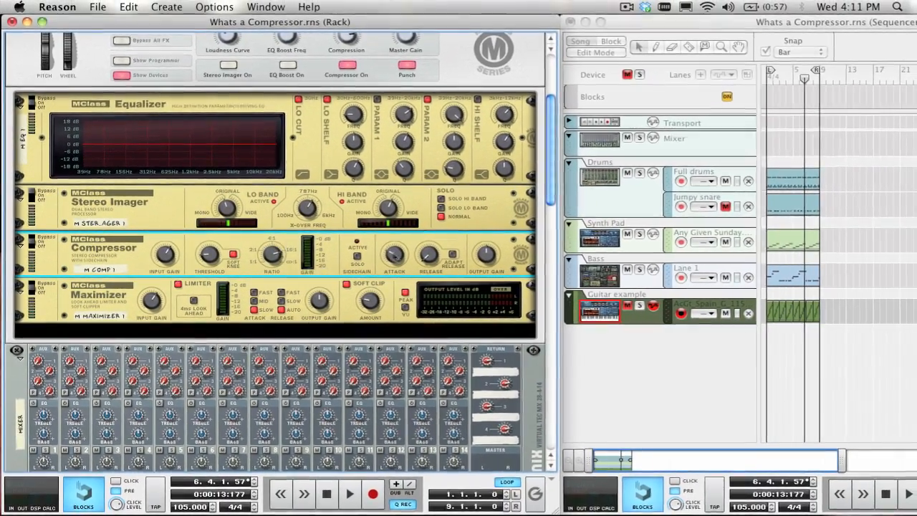
pyautogui.moveTo(397, 261)
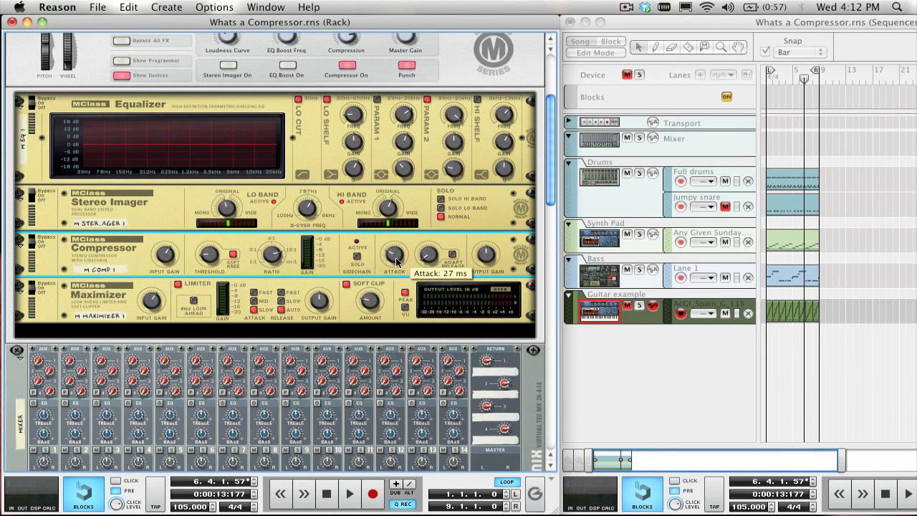
pyautogui.moveTo(397, 262); pyautogui.dragTo(397, 261)
pyautogui.press('space')
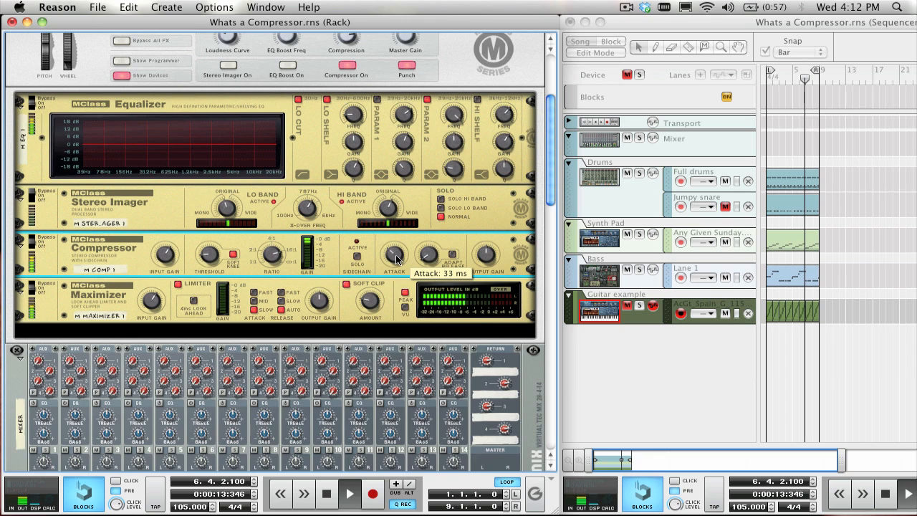
# Fine-tune the mastering compressor's threshold during playback and check its ratio, attack and release settings.
pyautogui.moveTo(275, 258)
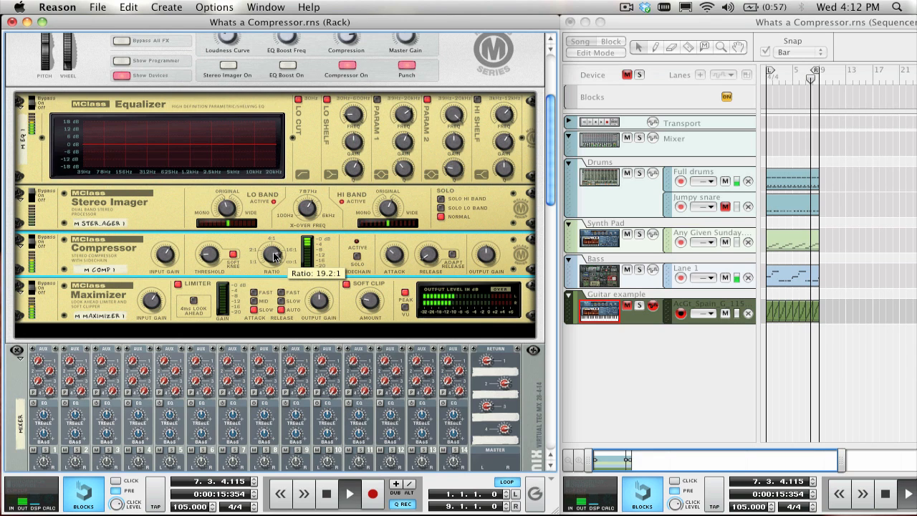
pyautogui.moveTo(209, 260)
pyautogui.moveTo(209, 261); pyautogui.dragTo(209, 259)
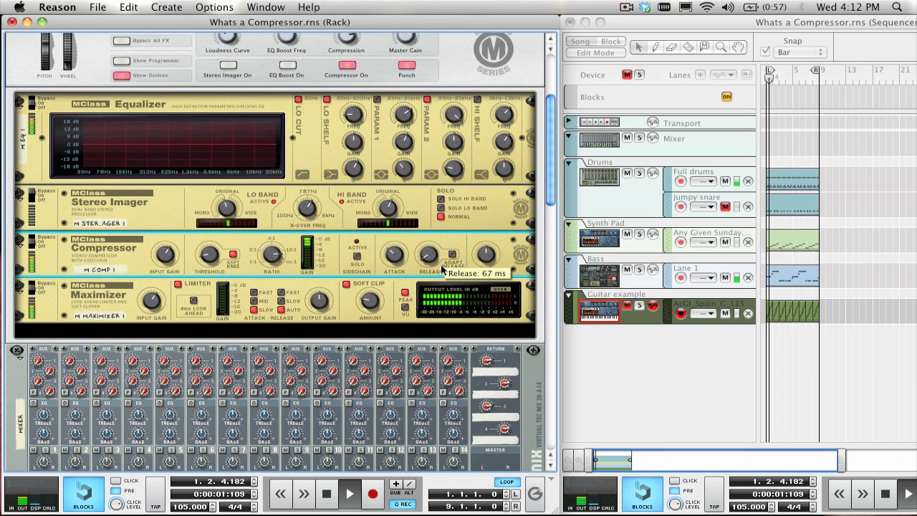
pyautogui.moveTo(399, 258)
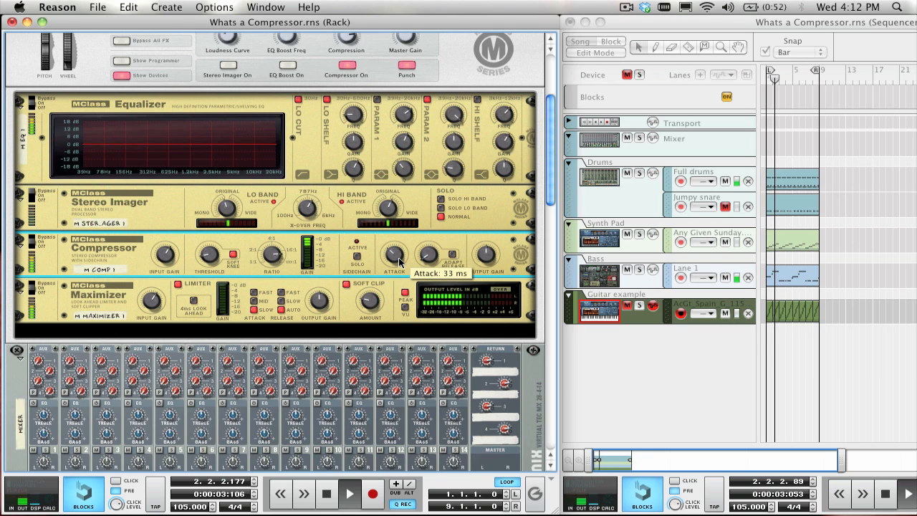
pyautogui.moveTo(399, 258); pyautogui.dragTo(430, 257)
pyautogui.moveTo(430, 260)
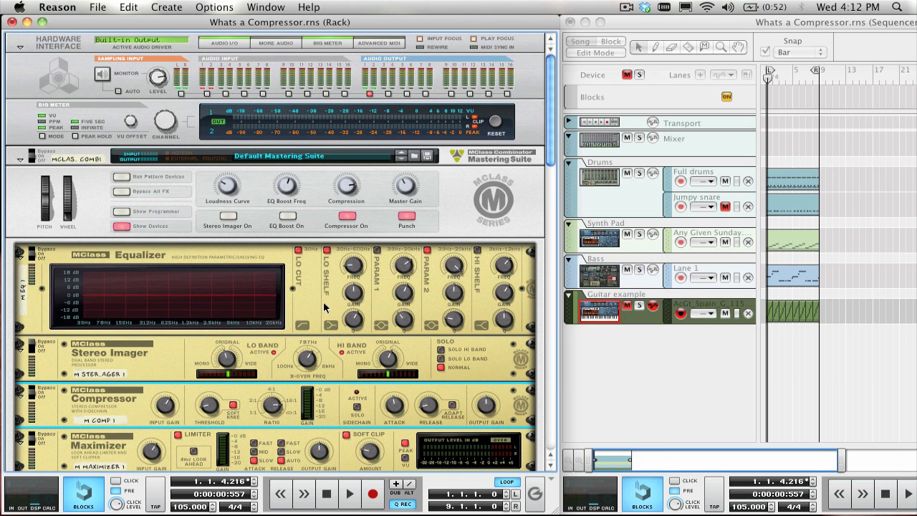
# Delete the MClass Mastering Suite Combi from the rack.
pyautogui.scroll(-3, 324, 304)
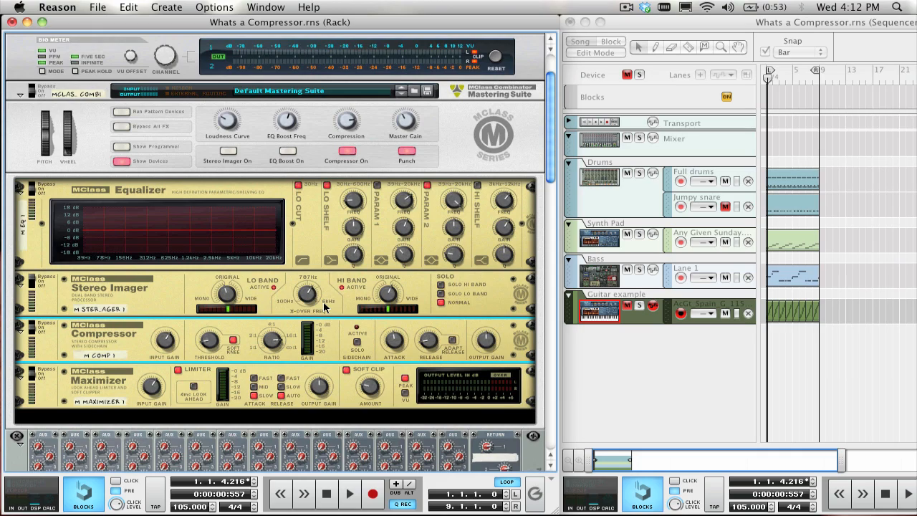
pyautogui.scroll(-10, 324, 307)
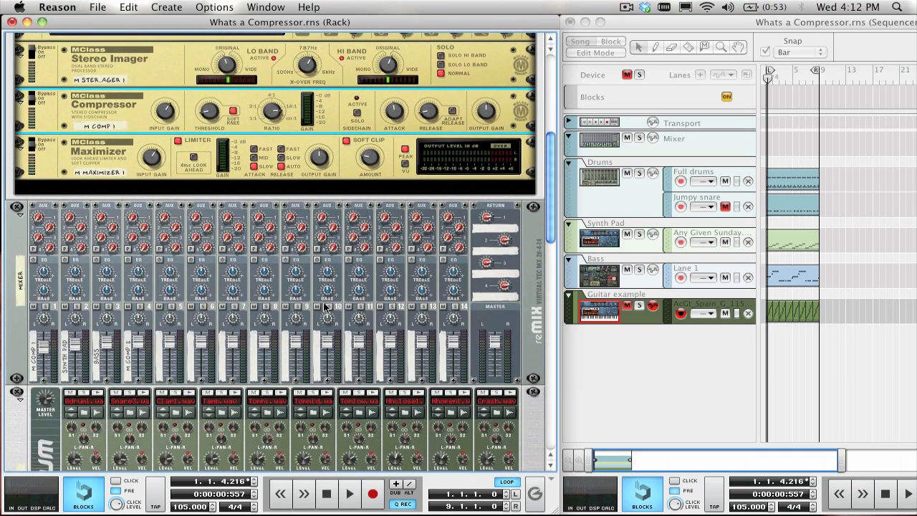
pyautogui.scroll(-4, 324, 307)
pyautogui.scroll(-2, 324, 307)
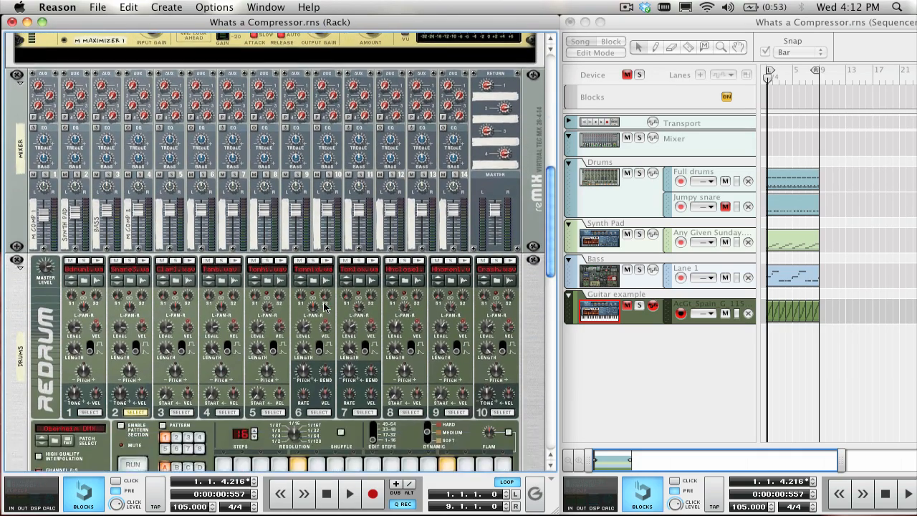
pyautogui.scroll(20, 323, 307)
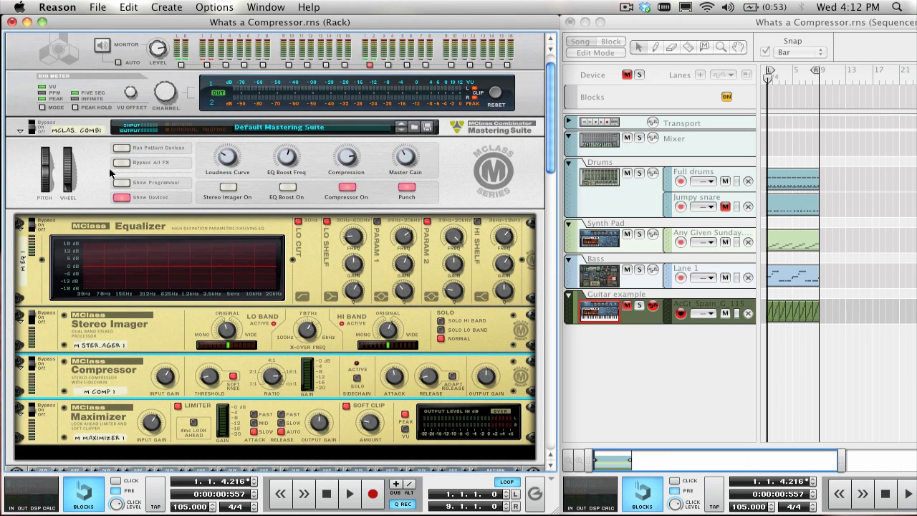
pyautogui.click(109, 167)
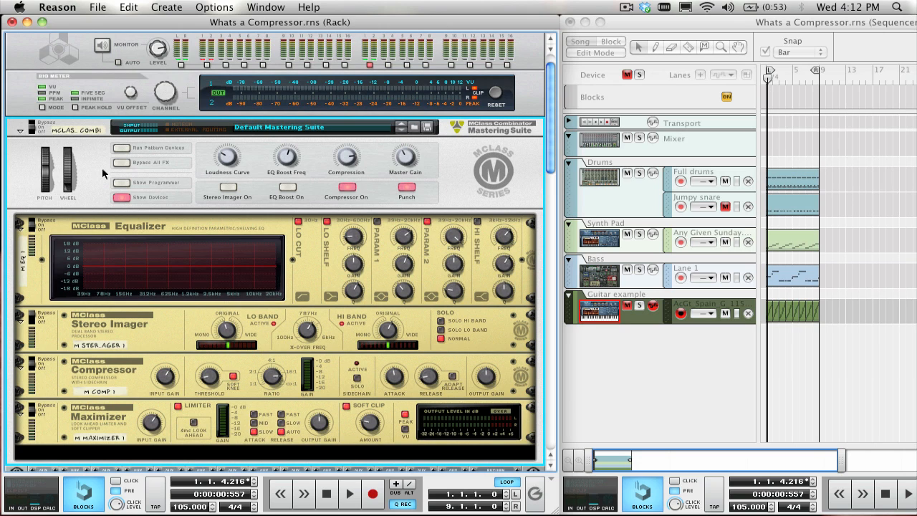
pyautogui.press('Delete')
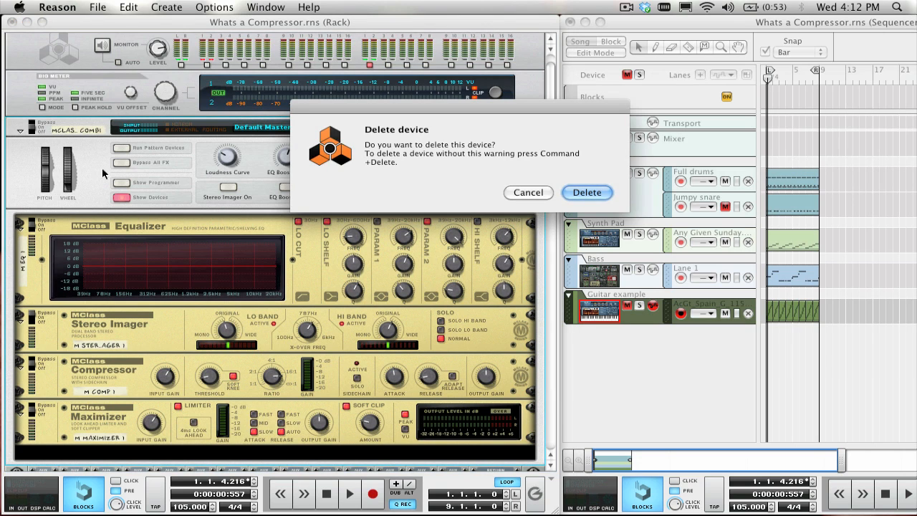
pyautogui.click(587, 192)
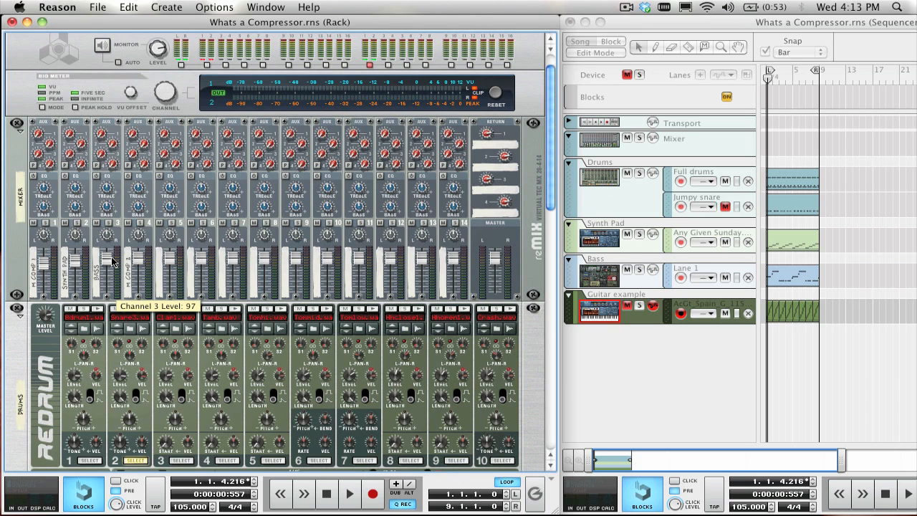
# Add an MClass Equalizer to the Redrum drum machine, directly below it in the rack.
pyautogui.scroll(-3, 112, 261)
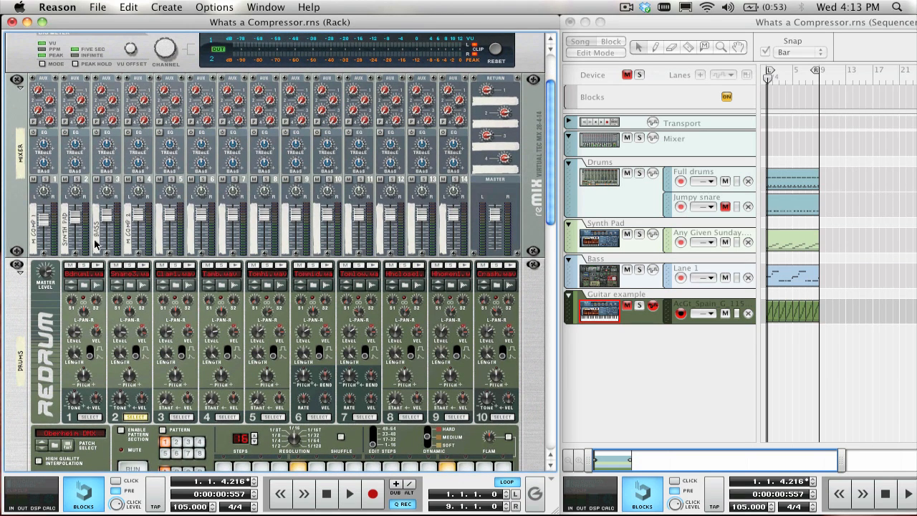
pyautogui.click(48, 219)
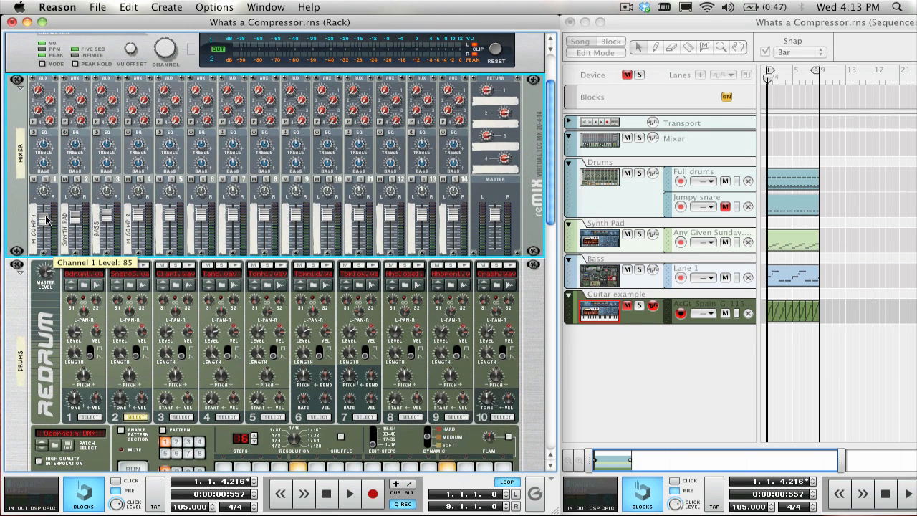
pyautogui.scroll(-4, 46, 220)
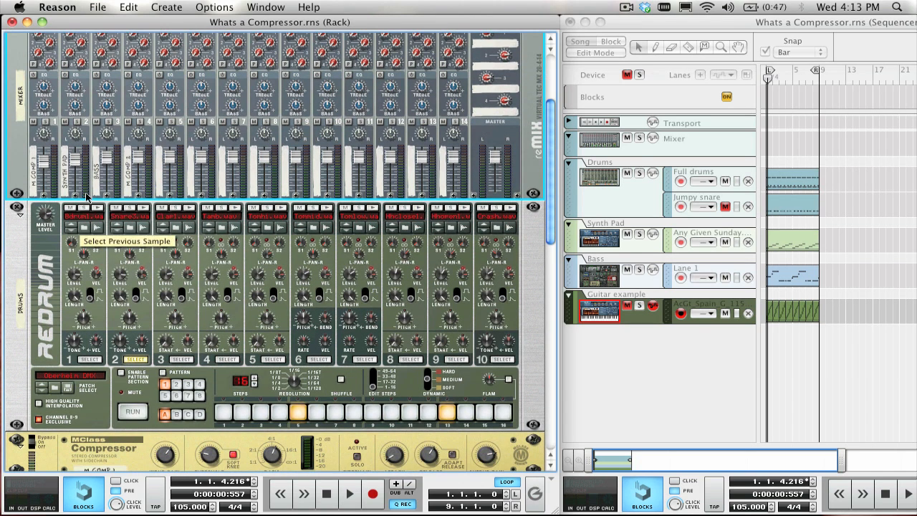
pyautogui.click(19, 299)
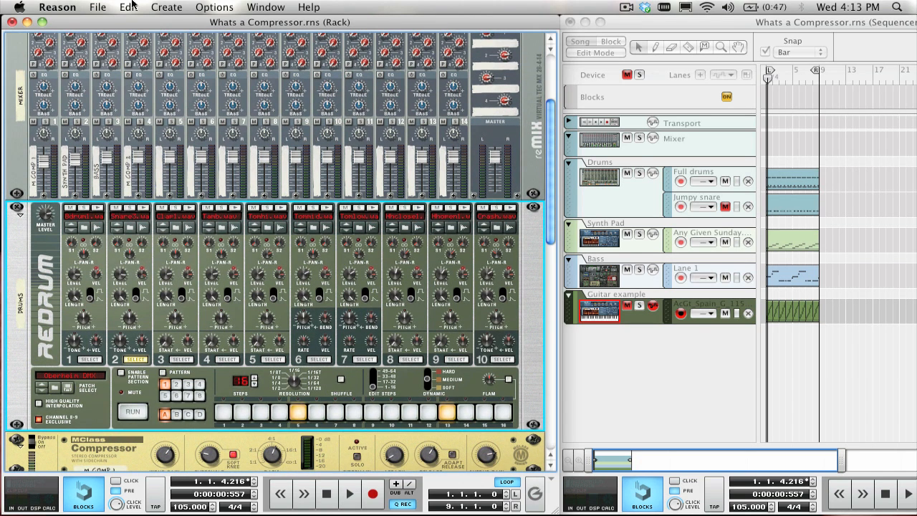
pyautogui.click(166, 8)
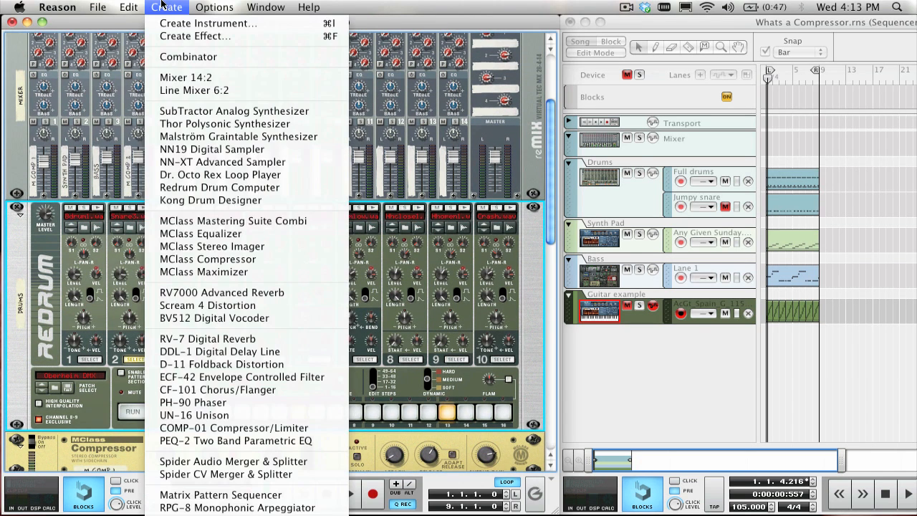
pyautogui.click(187, 235)
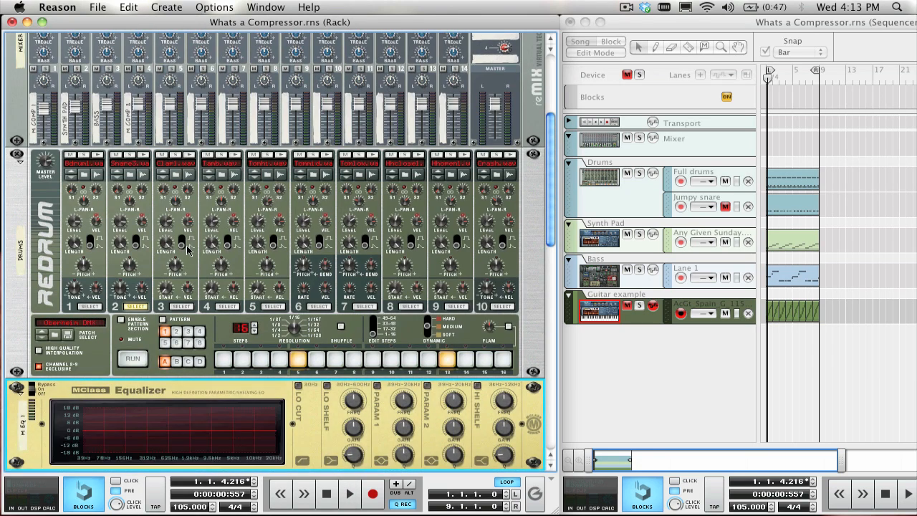
# Enable the low shelf on the drum equalizer, set its gain to -14.3 dB, and play the loop.
pyautogui.scroll(-5, 188, 250)
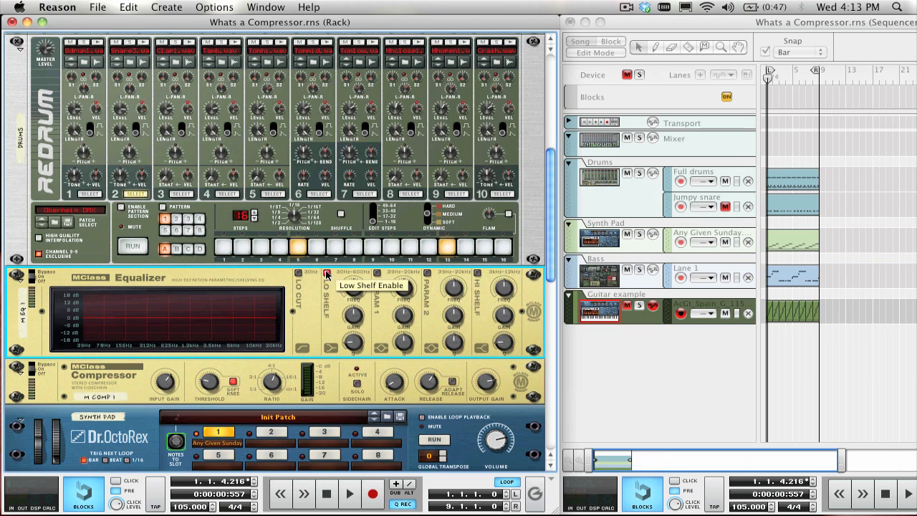
pyautogui.click(327, 273)
pyautogui.moveTo(354, 323)
pyautogui.mouseDown()
pyautogui.moveTo(357, 344)
pyautogui.moveTo(354, 316)
pyautogui.moveTo(354, 325)
pyautogui.mouseUp()
pyautogui.press('space')
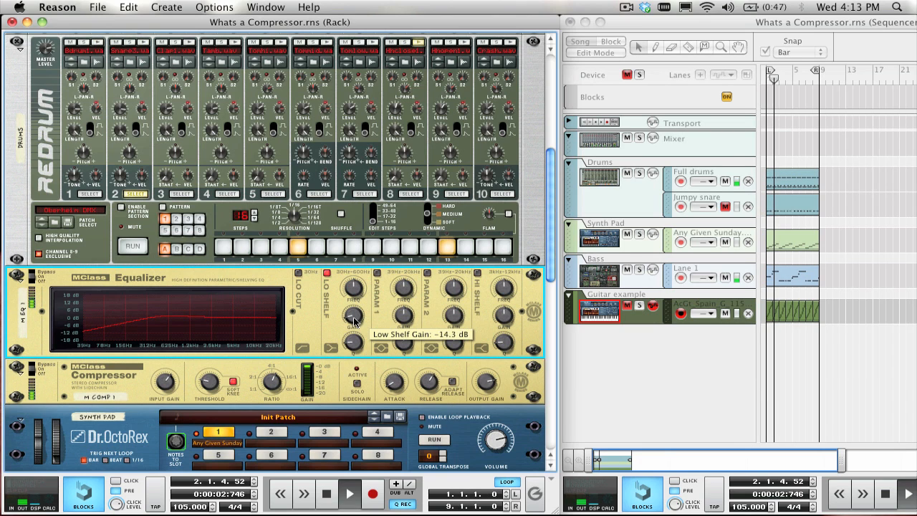
# Try the low cut on the drum equalizer, stop playback, and switch off both the low cut and low shelf.
pyautogui.click(299, 273)
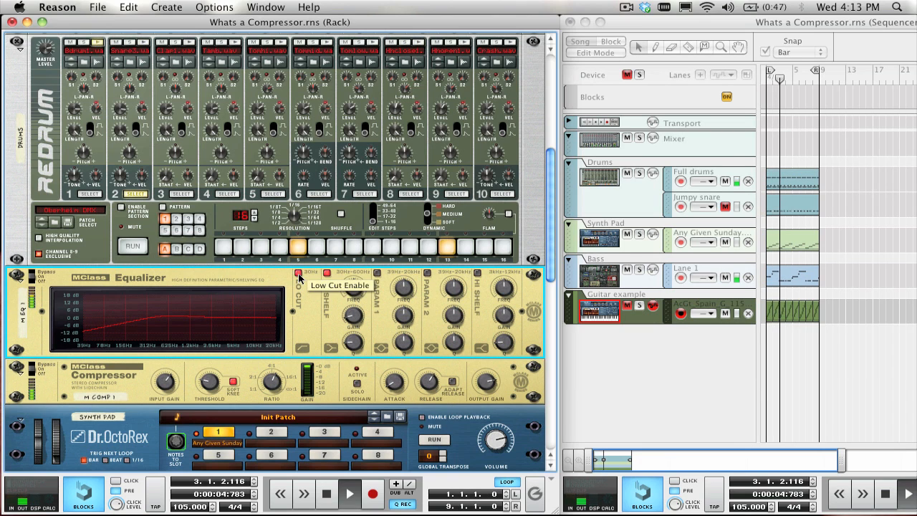
pyautogui.scroll(5, 206, 270)
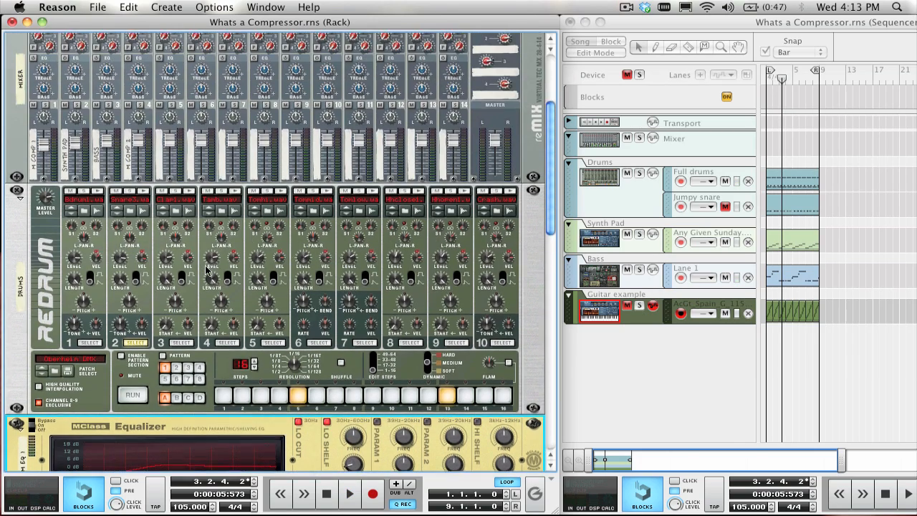
pyautogui.scroll(-5, 206, 270)
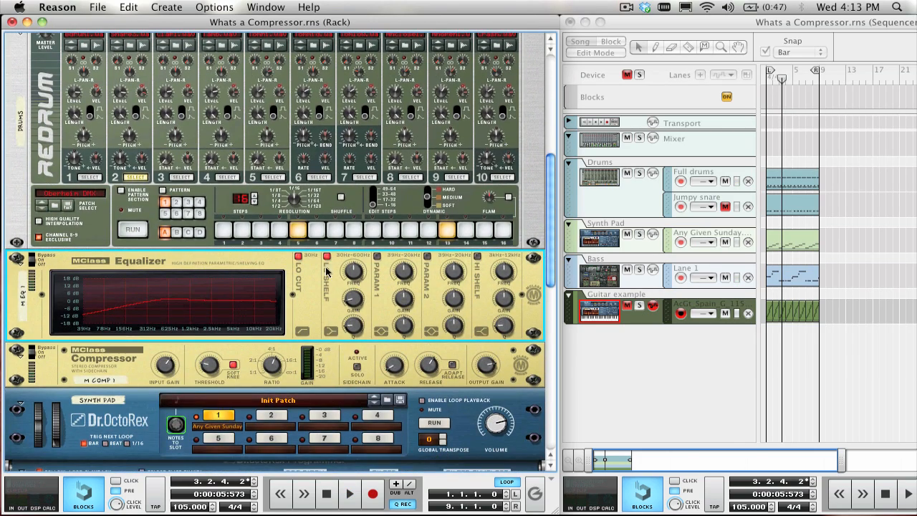
pyautogui.click(298, 257)
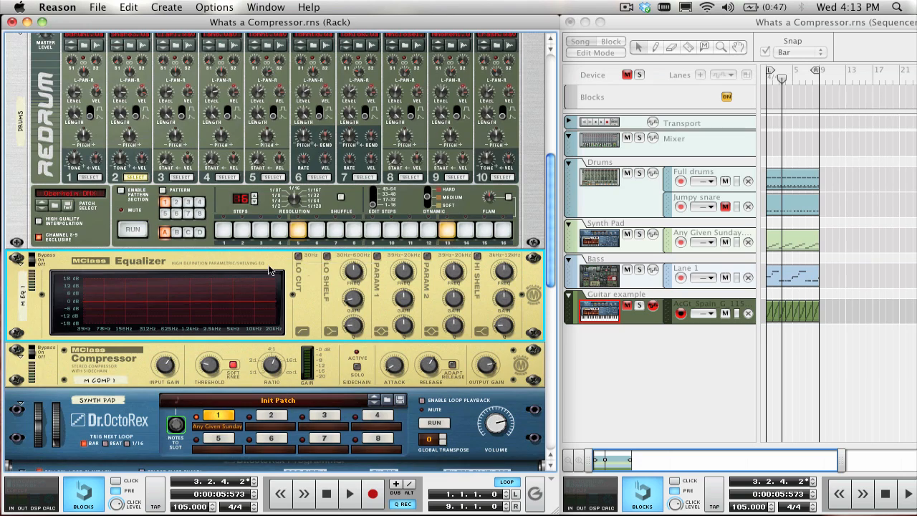
# Add an MClass Equalizer to the Thor bass synthesizer and enable its low shelf.
pyautogui.scroll(-8, 273, 271)
pyautogui.scroll(-9, 271, 270)
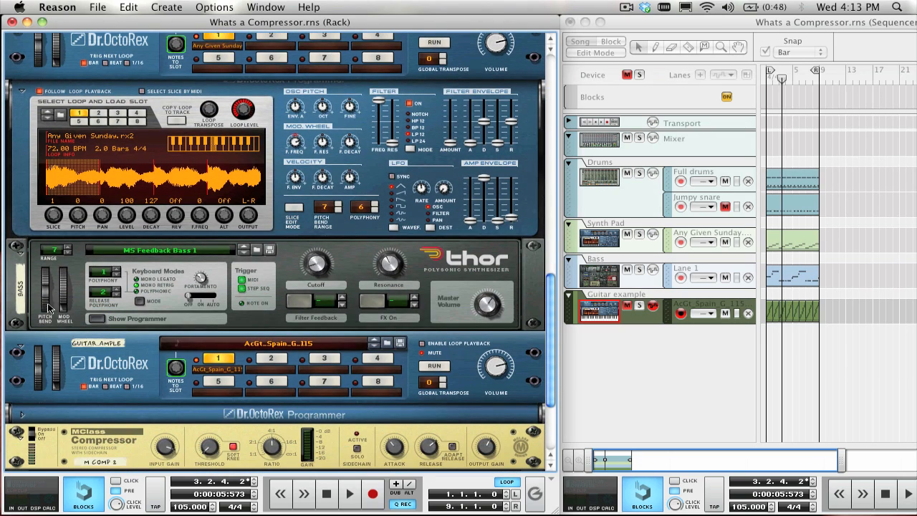
pyautogui.click(33, 308)
pyautogui.click(167, 7)
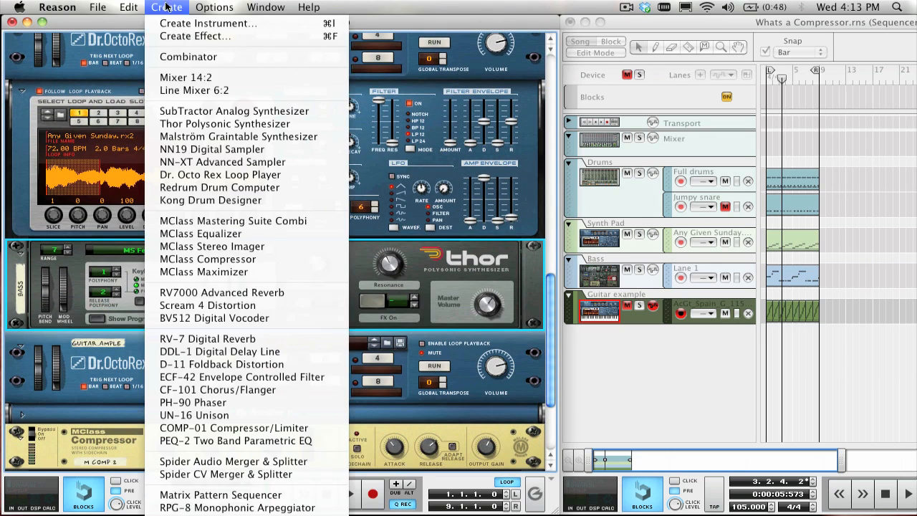
pyautogui.click(182, 234)
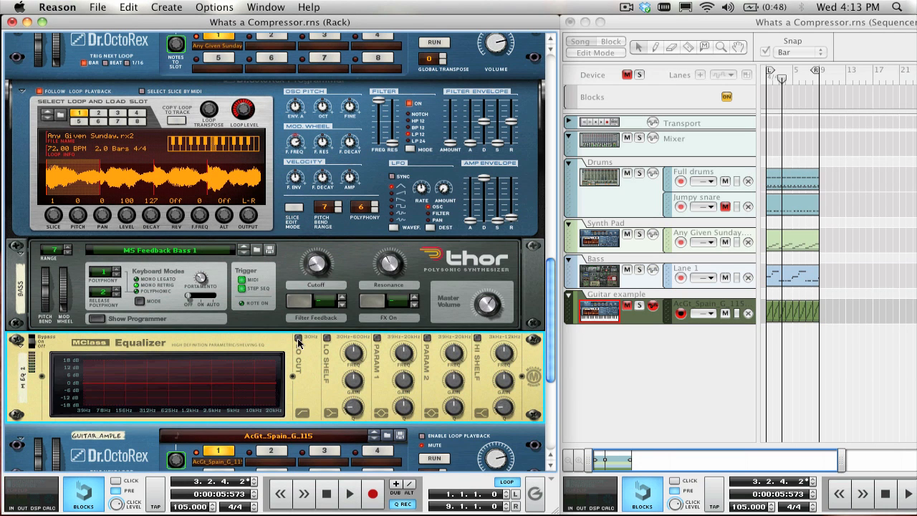
pyautogui.click(328, 338)
pyautogui.scroll(10, 240, 279)
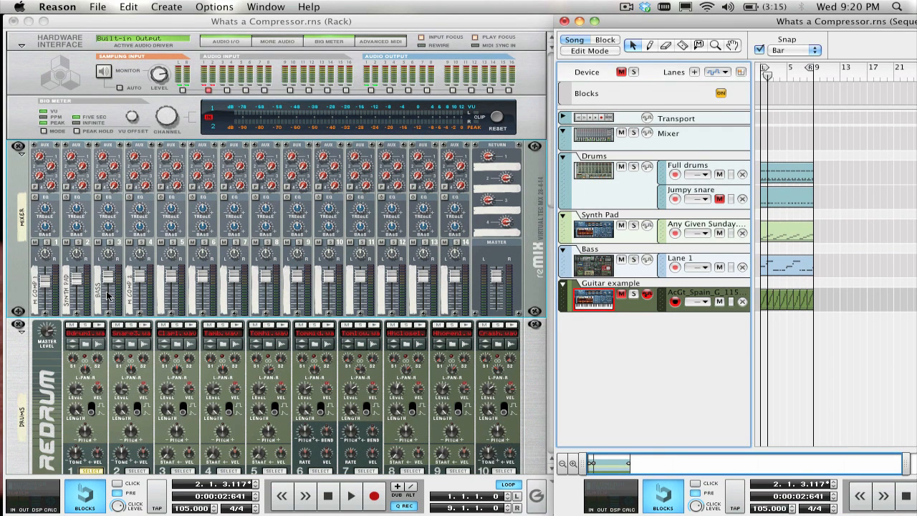
# Raise the drum, synth pad and bass channel faders and the master fader, play the loop, and readjust the master level.
pyautogui.click(49, 288)
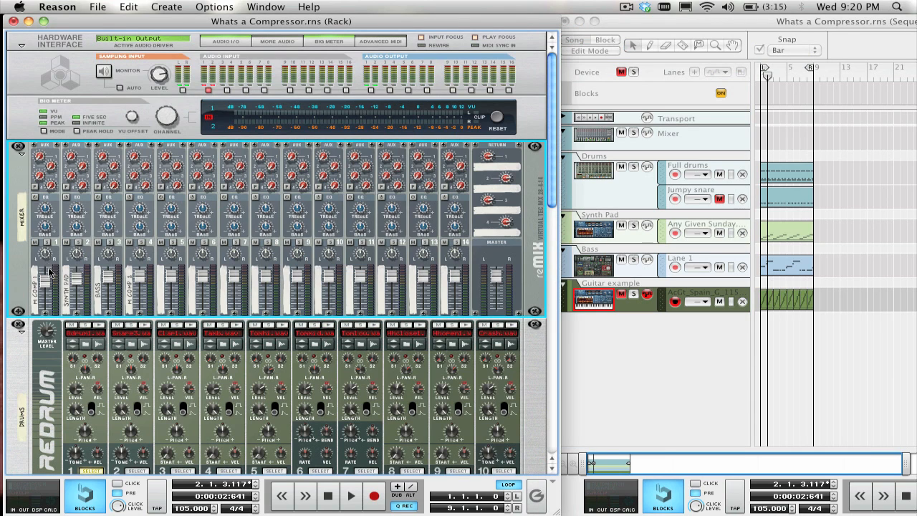
pyautogui.moveTo(48, 283); pyautogui.dragTo(49, 267)
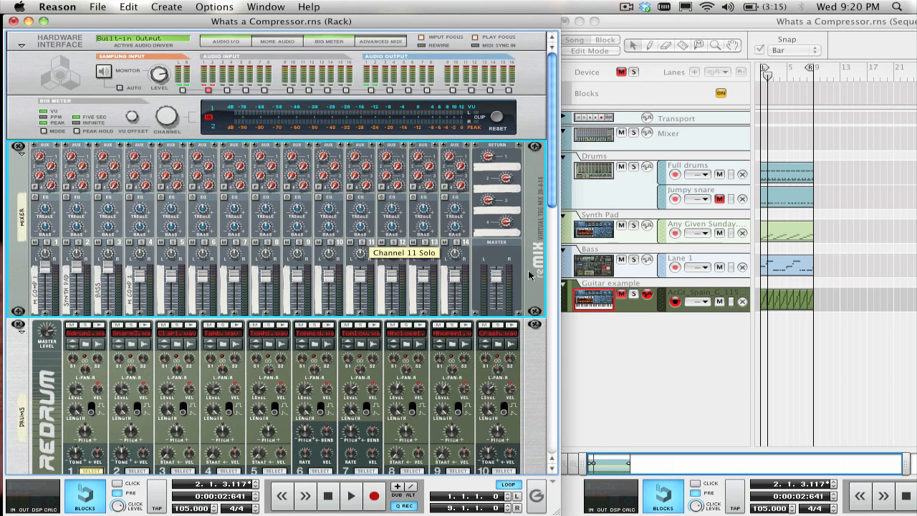
pyautogui.moveTo(496, 276); pyautogui.dragTo(496, 267)
pyautogui.press('space')
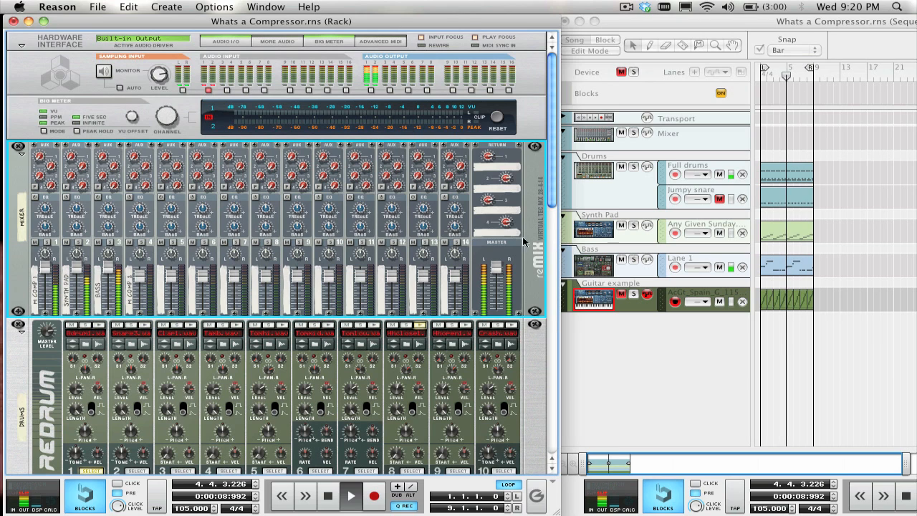
pyautogui.moveTo(504, 263); pyautogui.dragTo(503, 275)
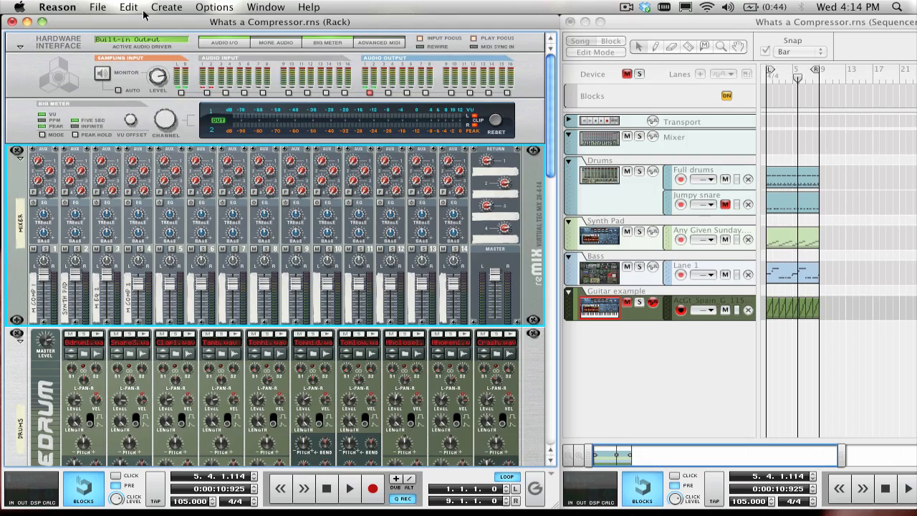
# Add an MClass Mastering Suite Combi directly below the hardware interface and select its MClass Compressor.
pyautogui.click(65, 63)
pyautogui.click(167, 3)
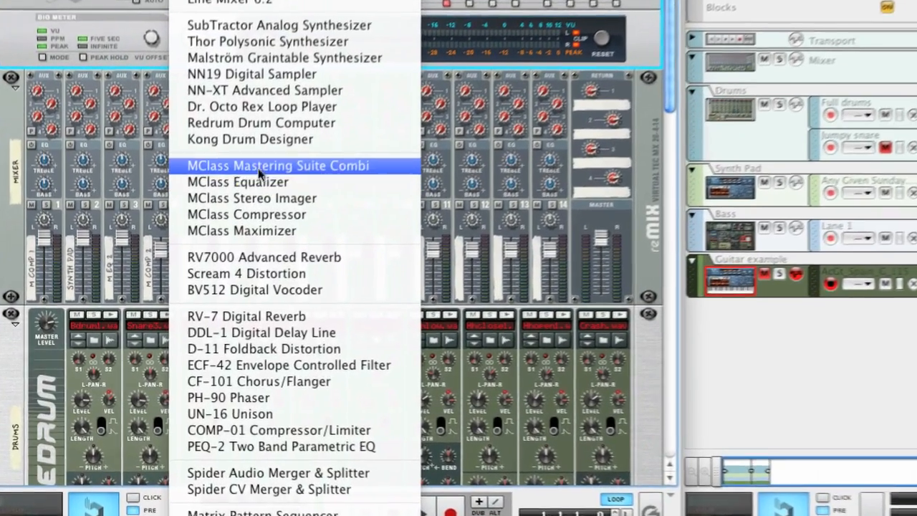
pyautogui.click(219, 220)
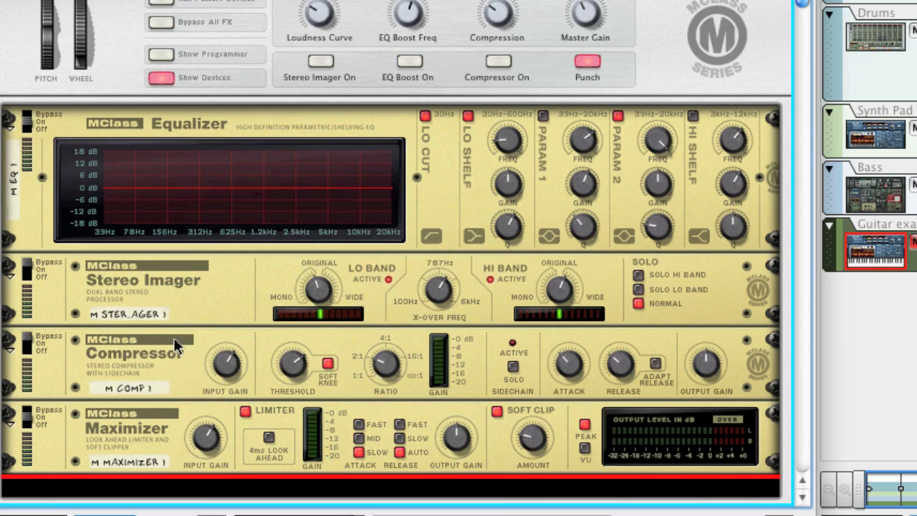
pyautogui.click(170, 341)
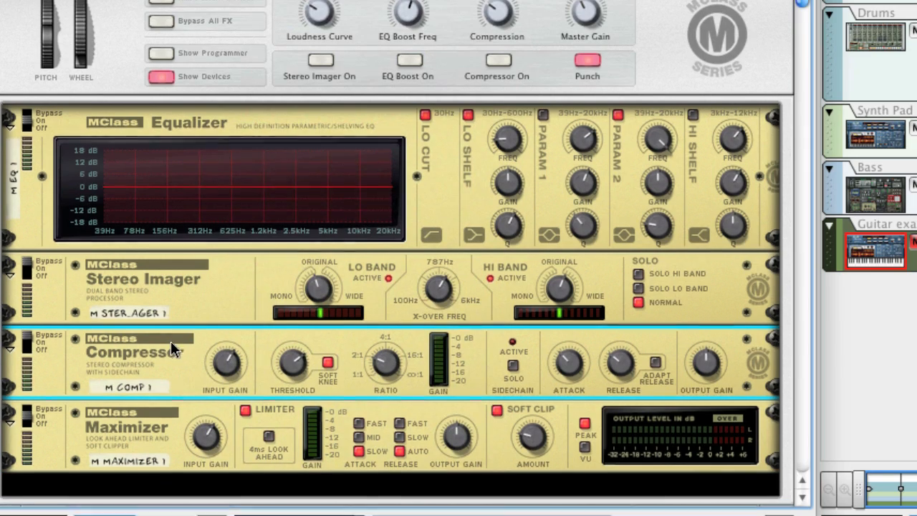
pyautogui.scroll(-3, 171, 341)
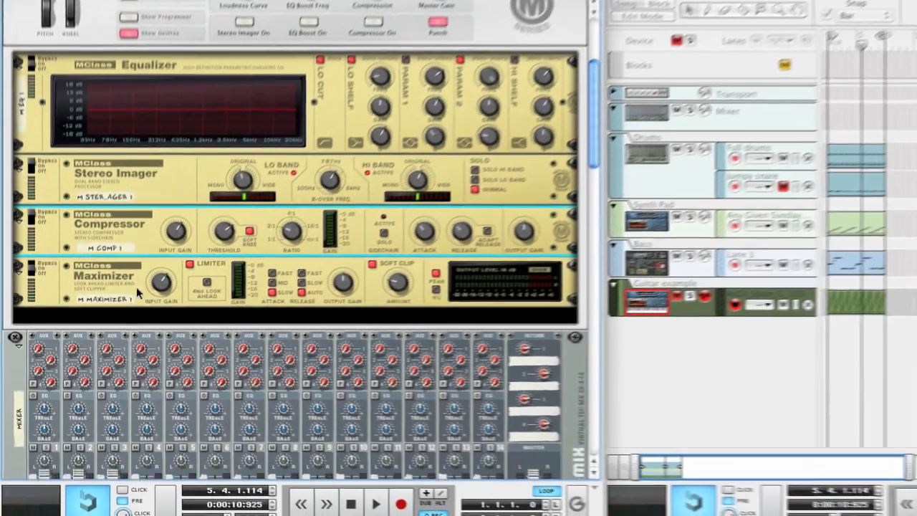
pyautogui.scroll(-3, 136, 288)
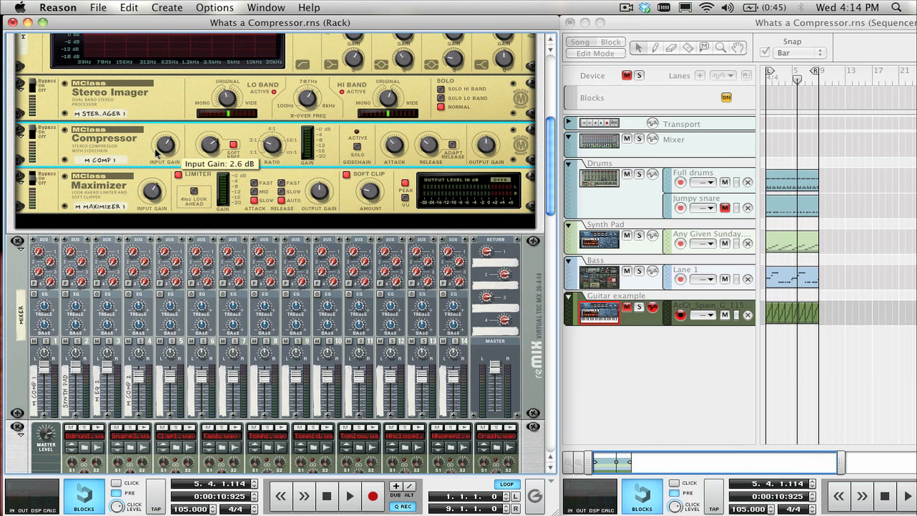
# Load the 4 Band Compression patch into the mastering Combi and look over its stereo imagers and four band compressors.
pyautogui.scroll(5, 156, 153)
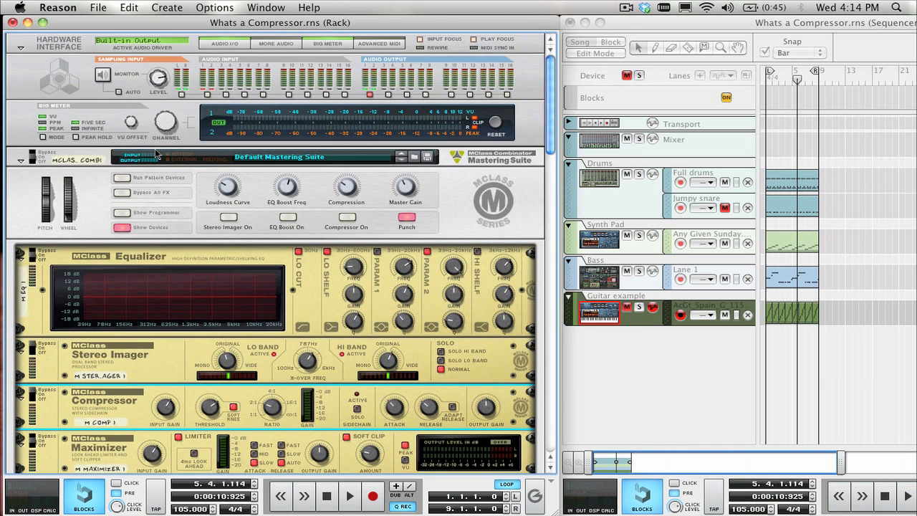
pyautogui.click(308, 159)
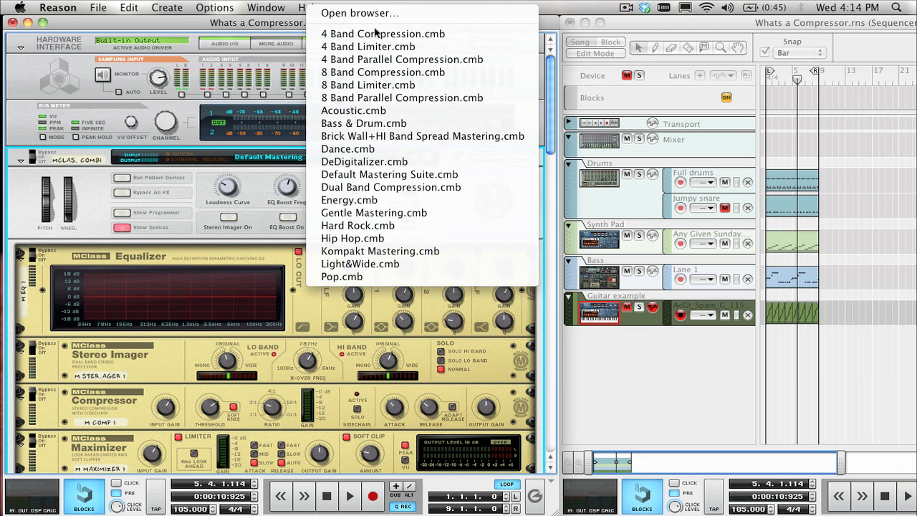
pyautogui.click(376, 39)
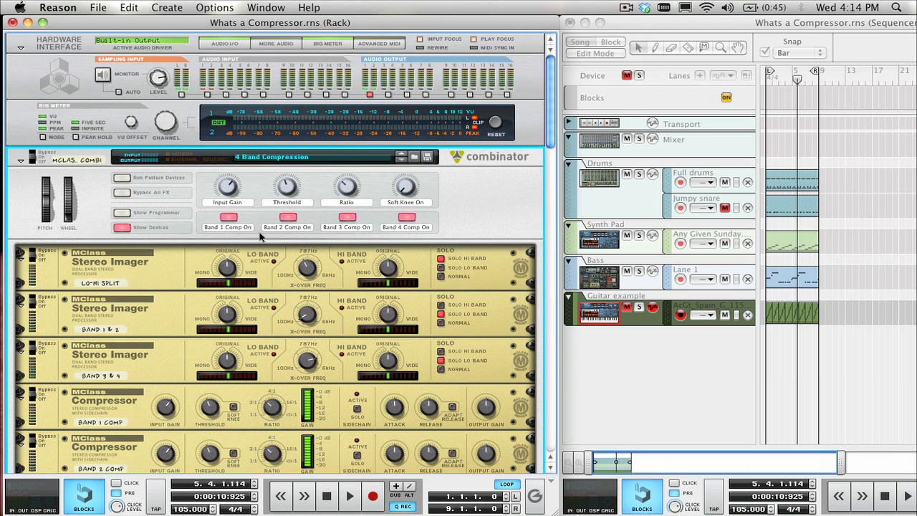
pyautogui.scroll(-6, 262, 237)
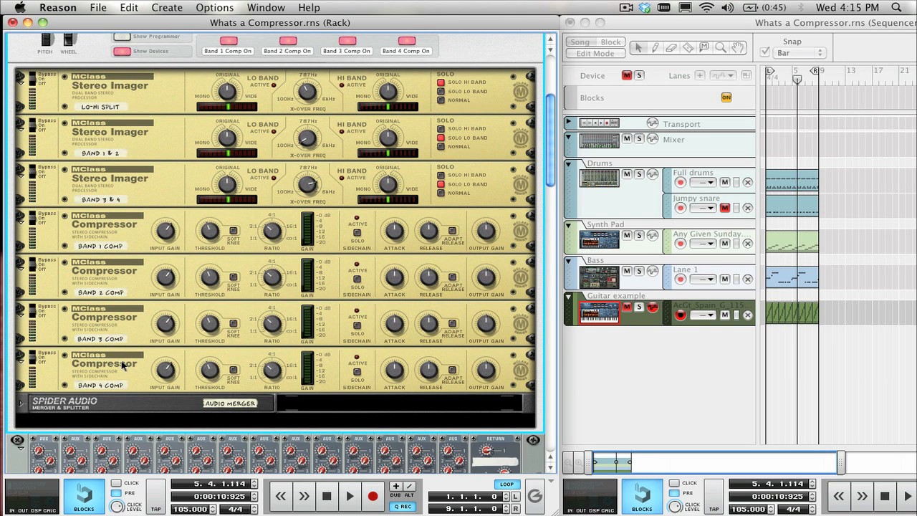
pyautogui.scroll(5, 122, 365)
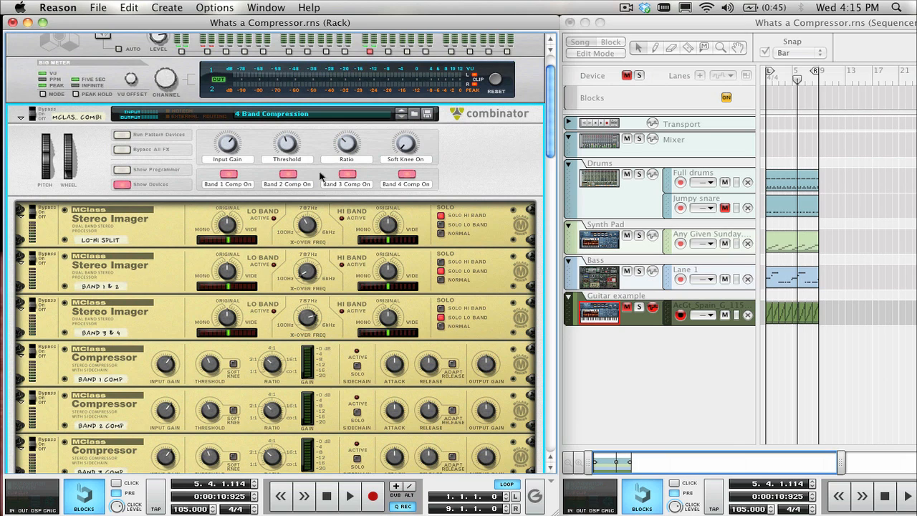
# Browse the Reason Factory Sound Bank to the MClass Mastering Patches folder and load 4 Band Compression.cmb.
pyautogui.click(414, 113)
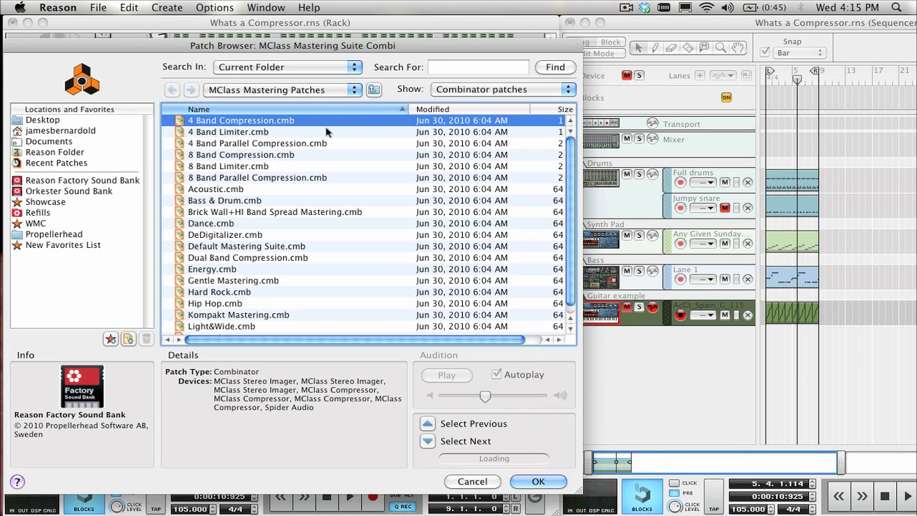
pyautogui.click(299, 90)
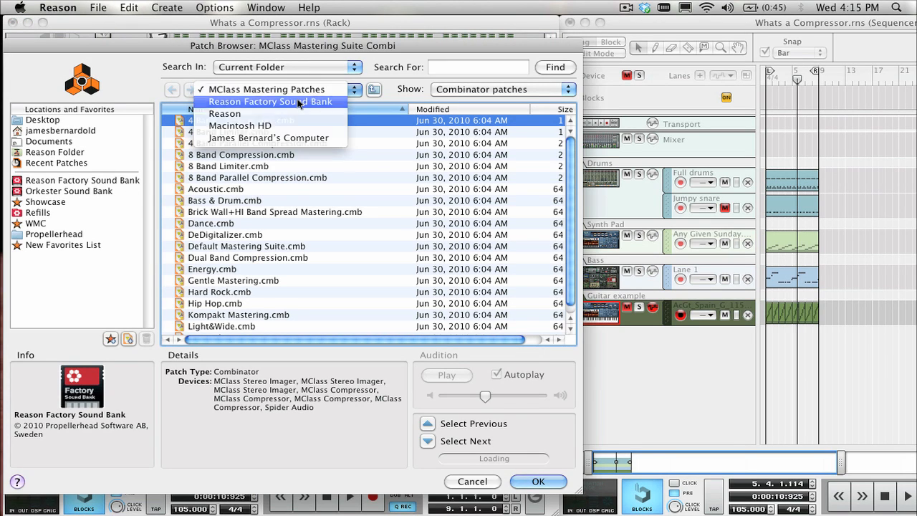
pyautogui.click(290, 97)
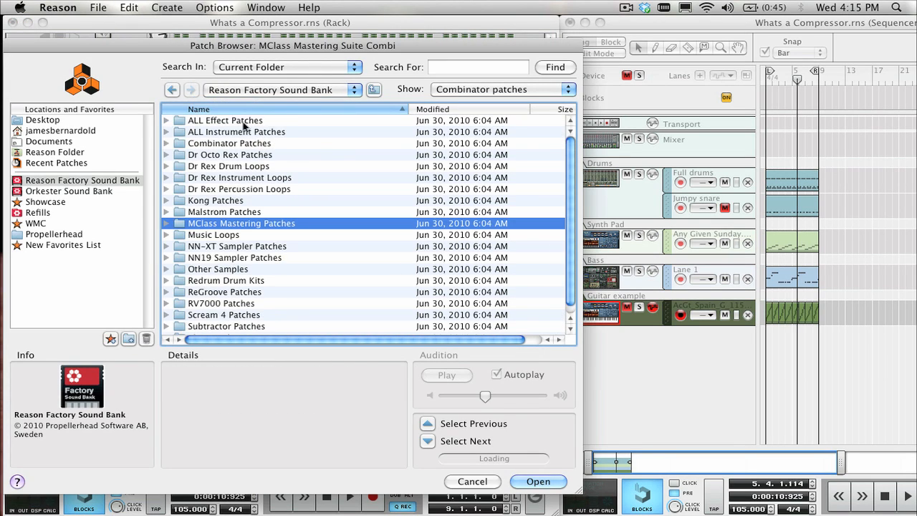
pyautogui.doubleClick(226, 223)
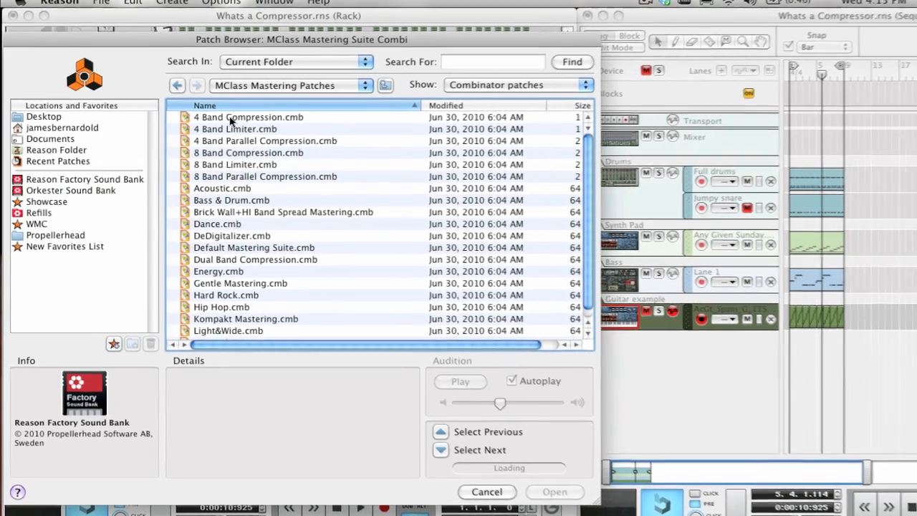
pyautogui.doubleClick(229, 120)
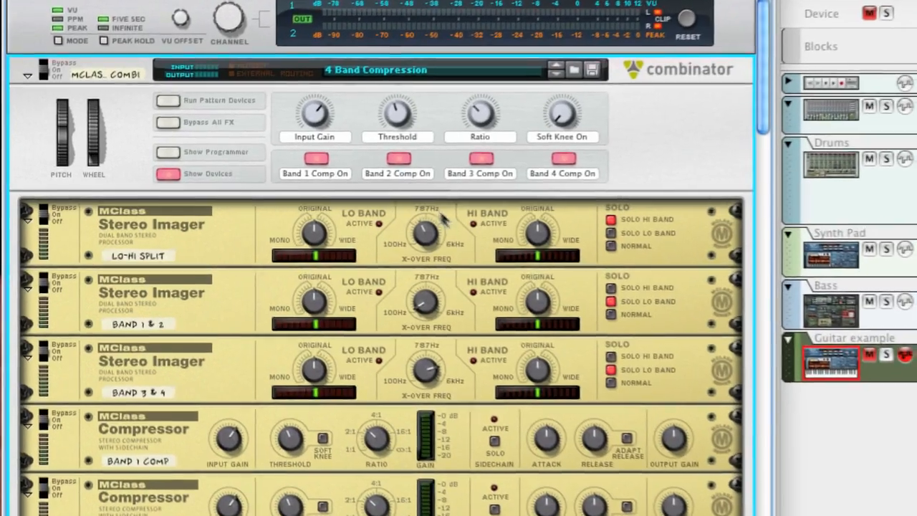
# Examine the four band compressors and the audio merger inside the 4 Band Compression Combi.
pyautogui.scroll(-10, 462, 243)
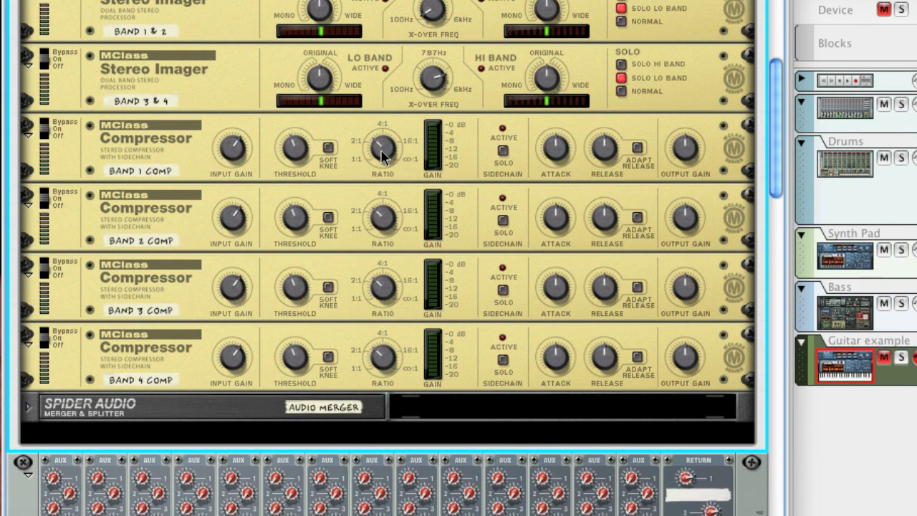
pyautogui.moveTo(382, 156)
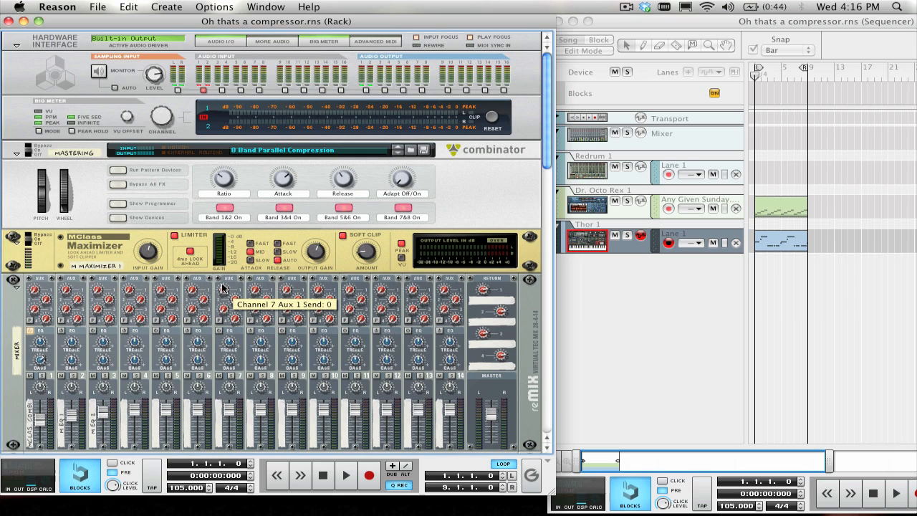
# Review the Oh thats a compressor.rns rack from the 8 Band Parallel Compression Combi to the channel equalizers, and play the song.
pyautogui.scroll(-3, 261, 213)
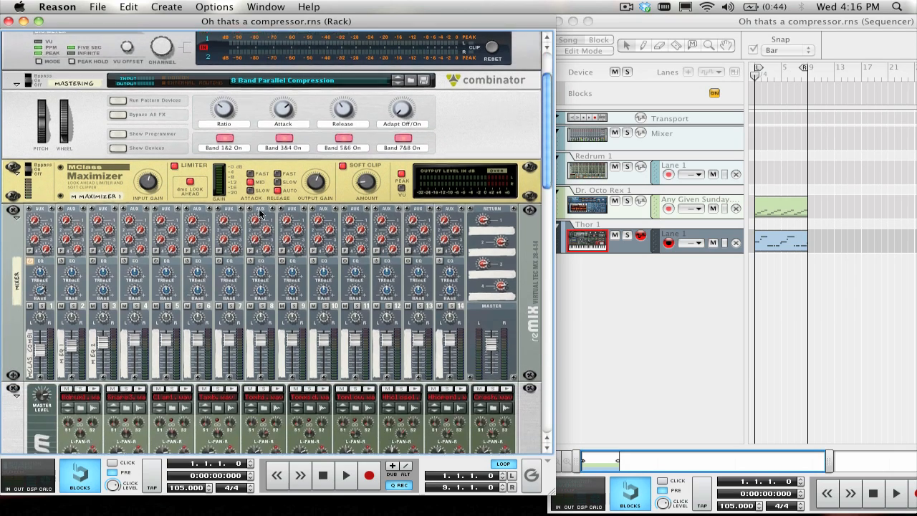
pyautogui.scroll(-14, 262, 225)
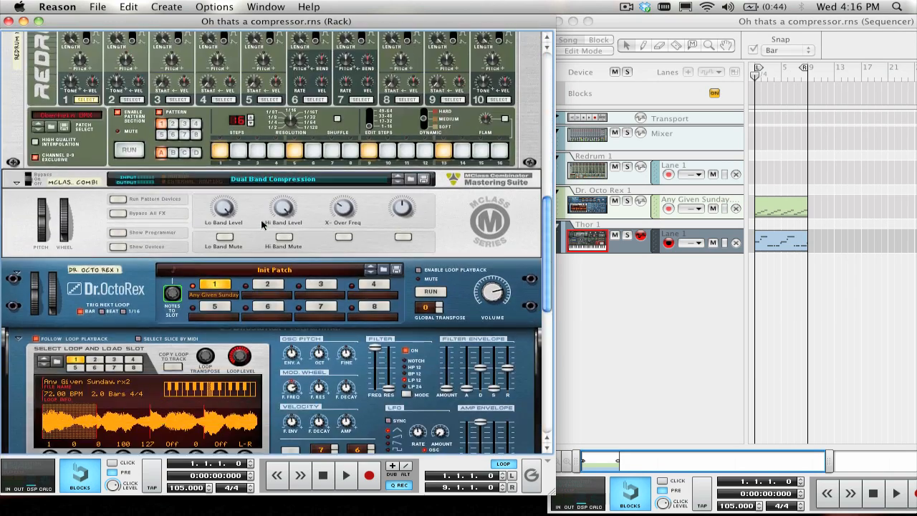
pyautogui.scroll(-8, 262, 224)
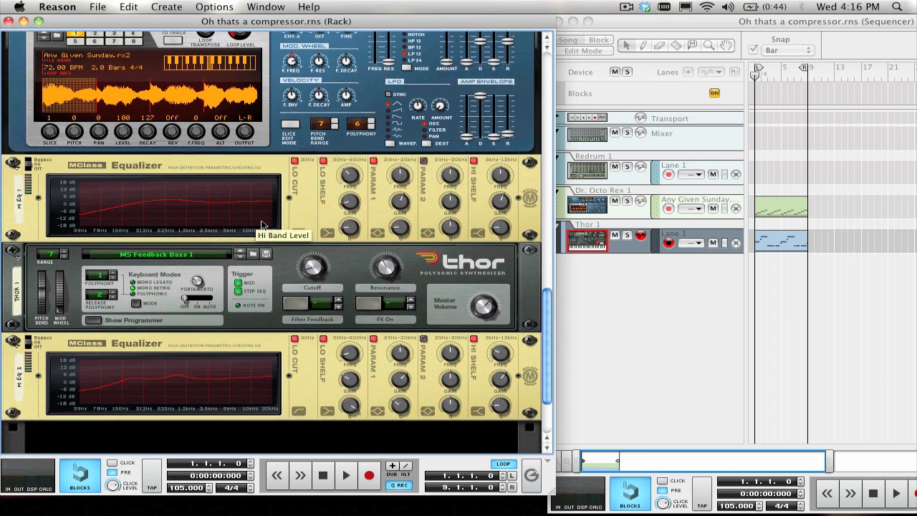
pyautogui.press('space')
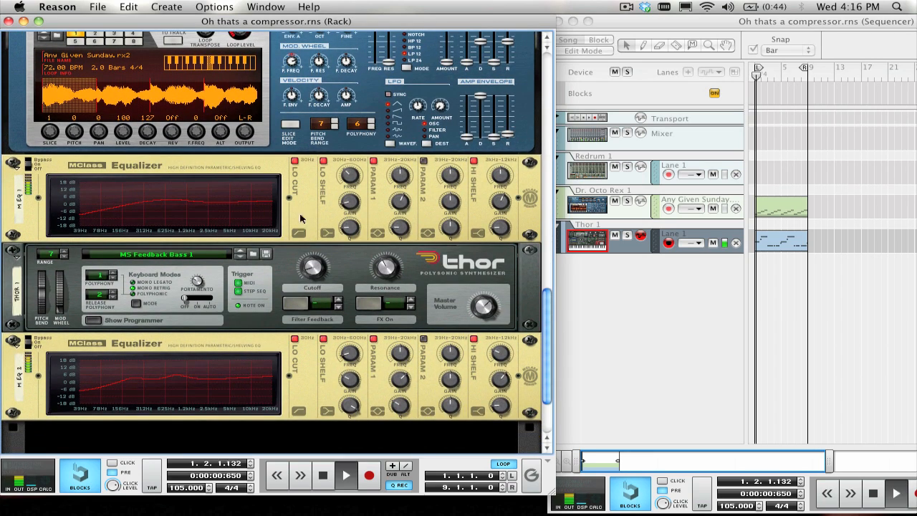
pyautogui.scroll(7, 367, 217)
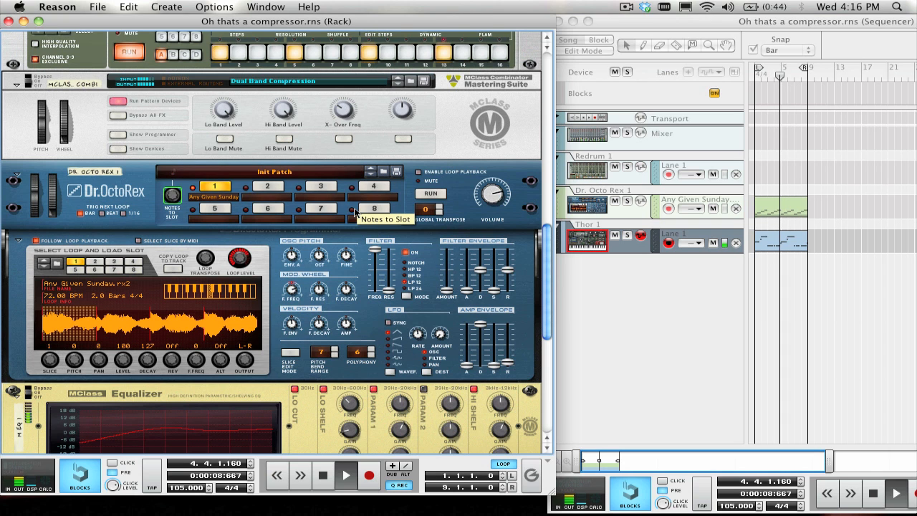
# Open Whats a Compressor.rns and stop the playback of the Oh thats a compressor.rns song.
pyautogui.click(99, 7)
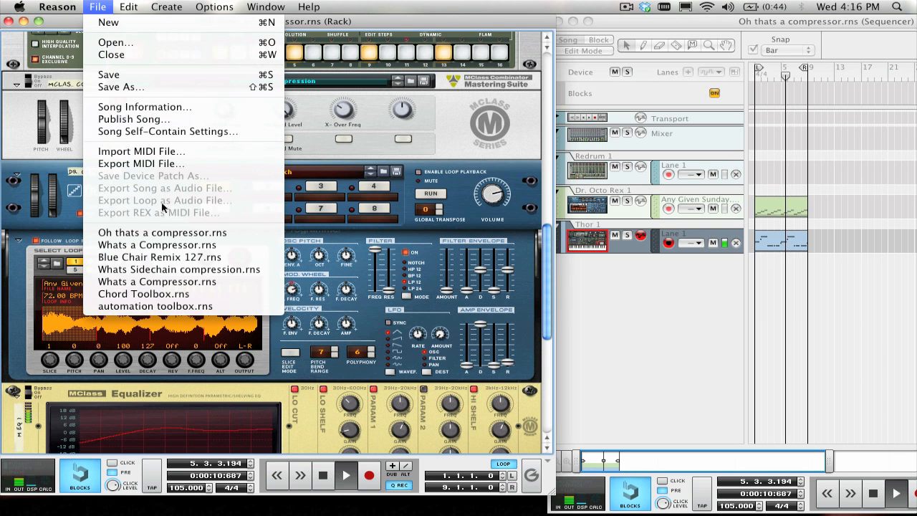
pyautogui.click(277, 242)
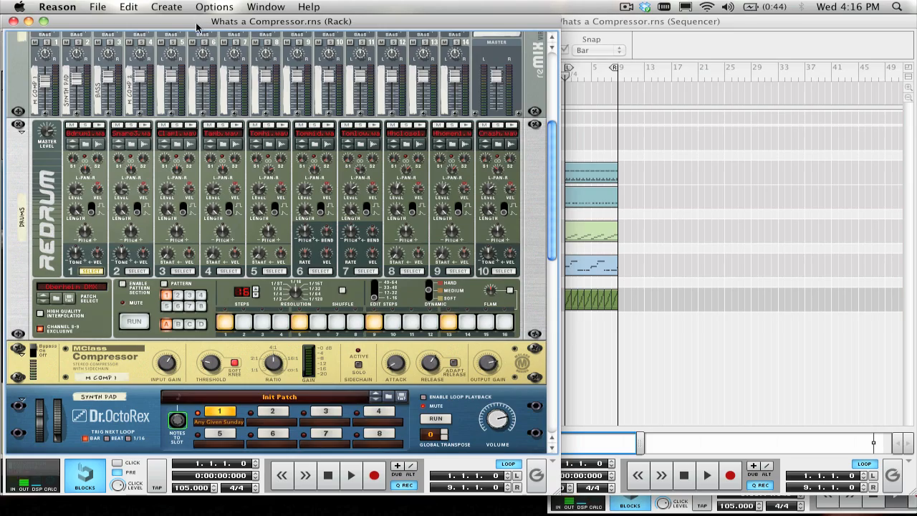
pyautogui.press('F9')
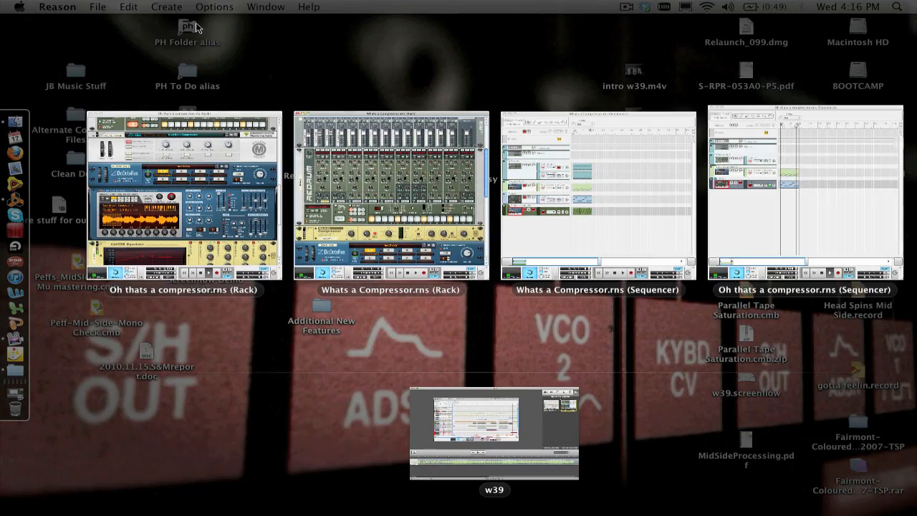
pyautogui.click(215, 214)
pyautogui.press('space')
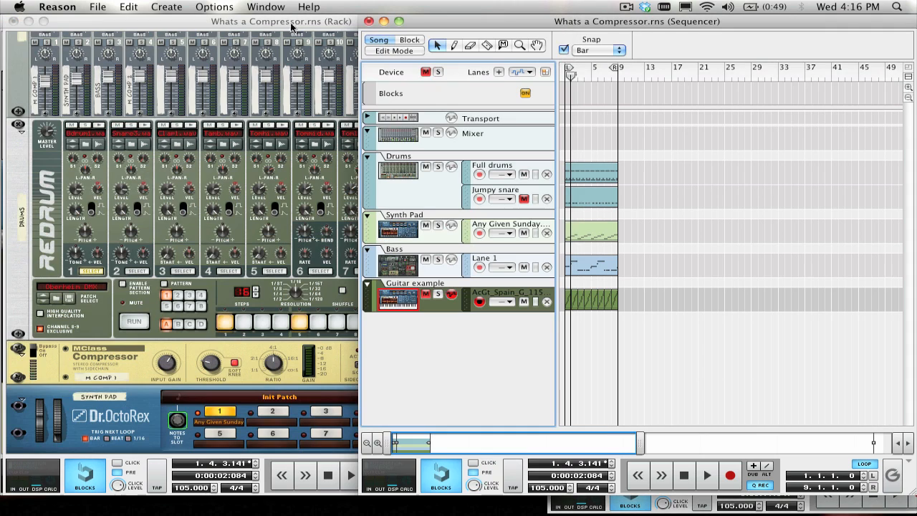
# Play the Whats a Compressor.rns loop from the beginning to compare it with the compressed mix.
pyautogui.press('Return')
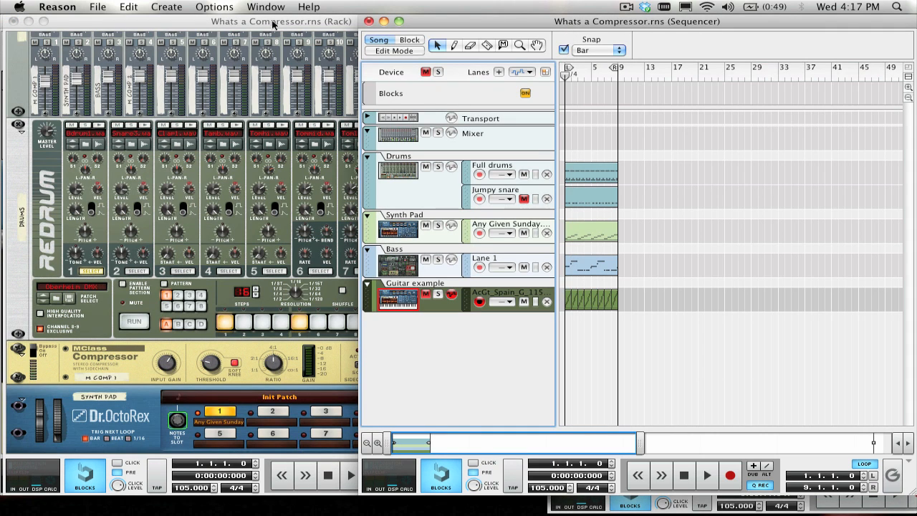
pyautogui.press('space')
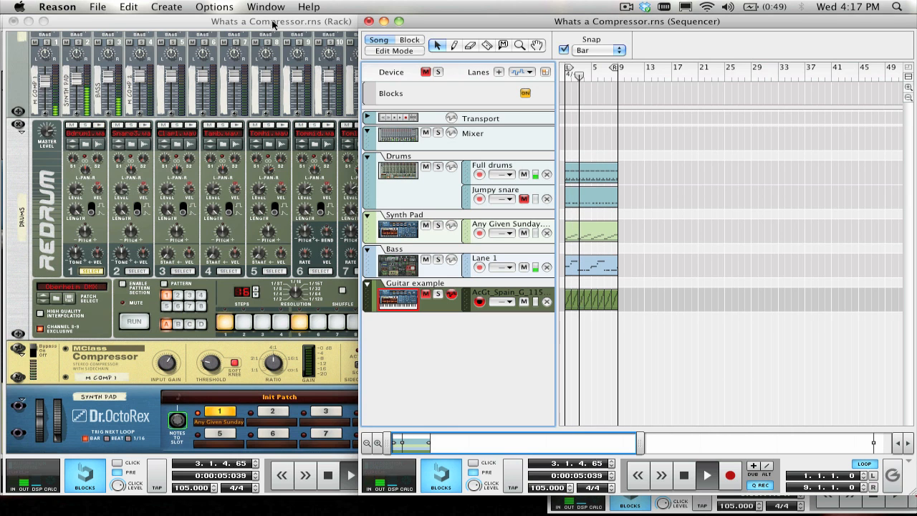
pyautogui.press('space')
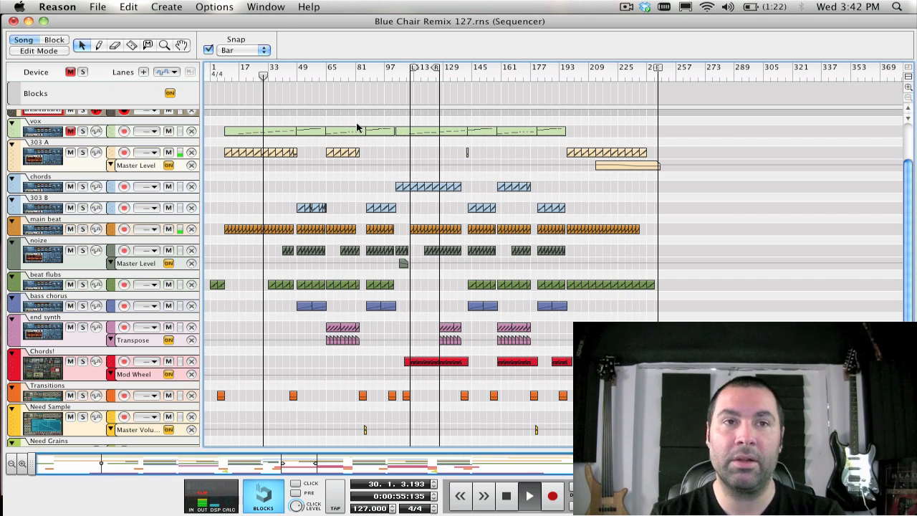
# Show the Blue Chair Remix 127.rns rack, unfold all its devices, and look over the mixers and the Dance mastering Combis.
pyautogui.scroll(3, 357, 126)
pyautogui.press('F6')
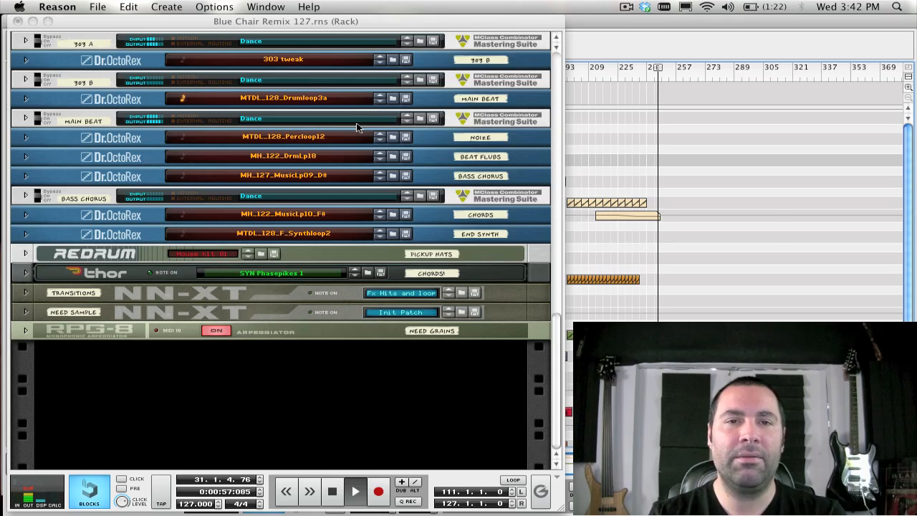
pyautogui.keyDown('alt'); pyautogui.click(26, 195); pyautogui.keyUp('alt')
pyautogui.scroll(10, 121, 196)
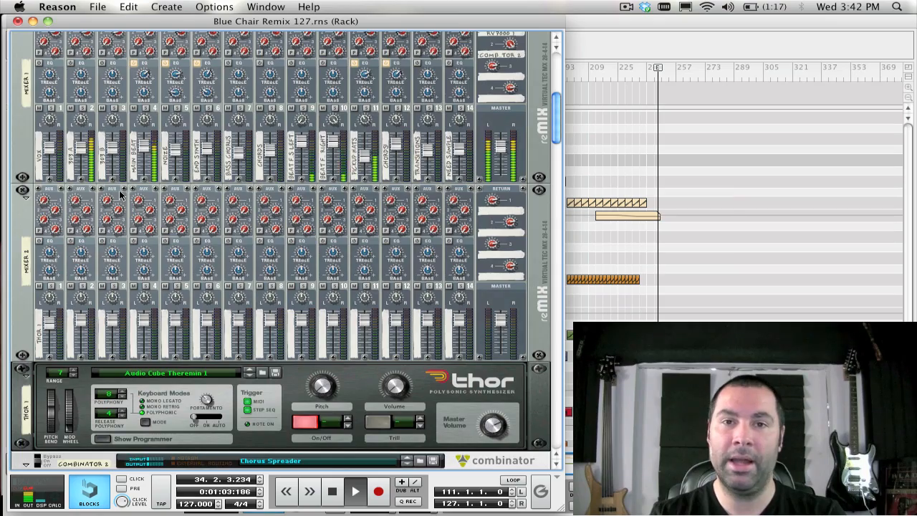
pyautogui.scroll(-10, 120, 196)
pyautogui.scroll(-4, 120, 196)
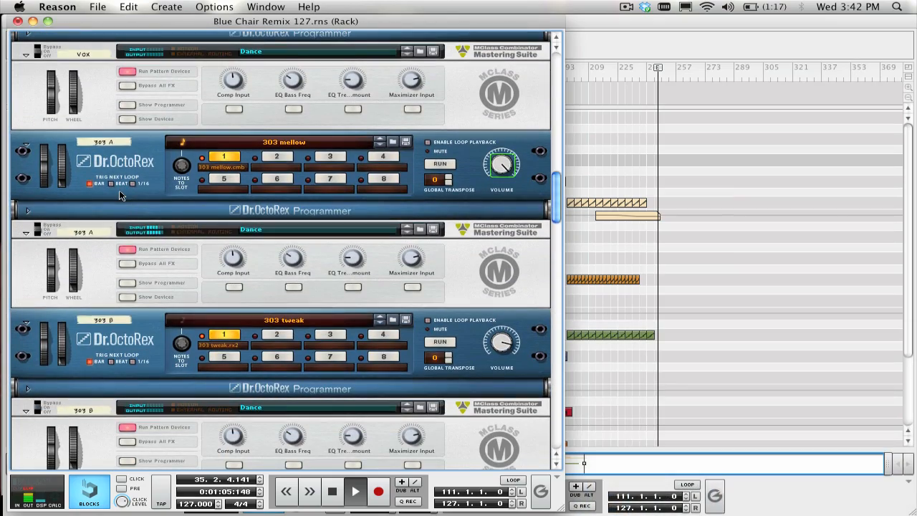